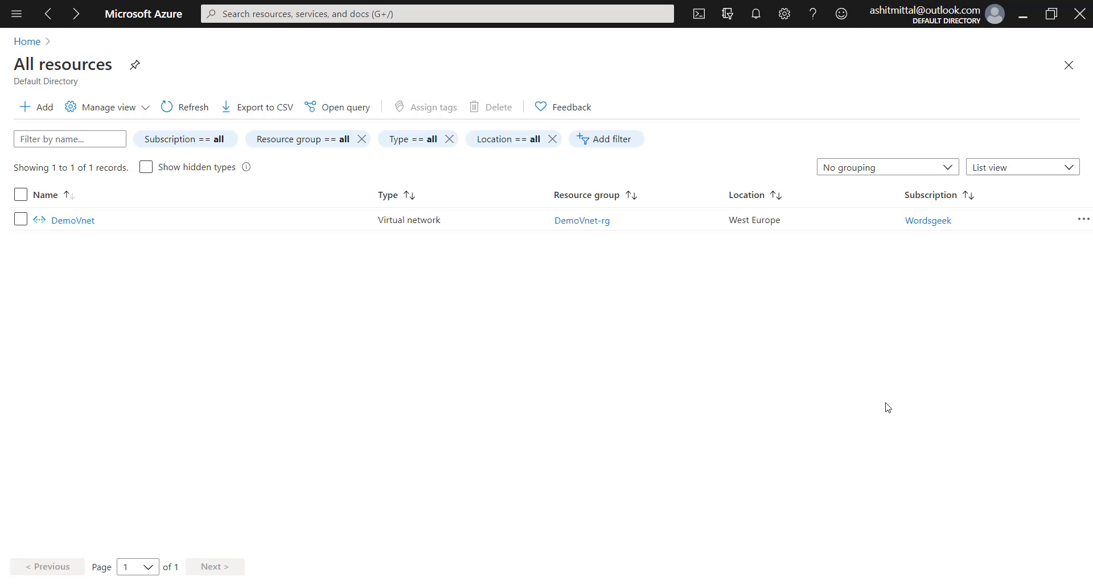
- Find the Virtual machines service and start creating a new virtual machine
click(525, 14)
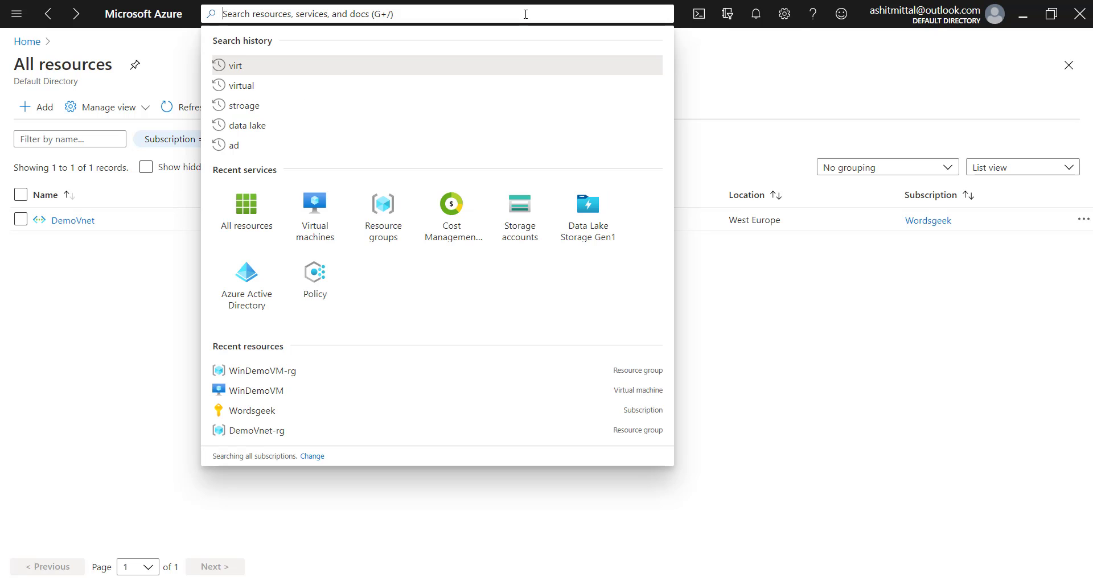
text(virtu)
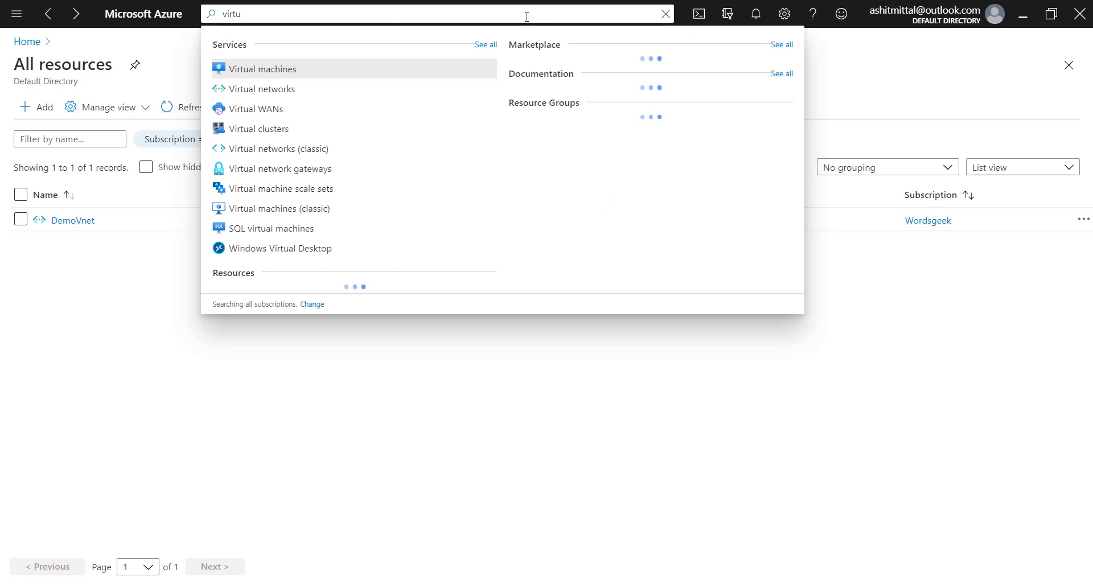
click(281, 70)
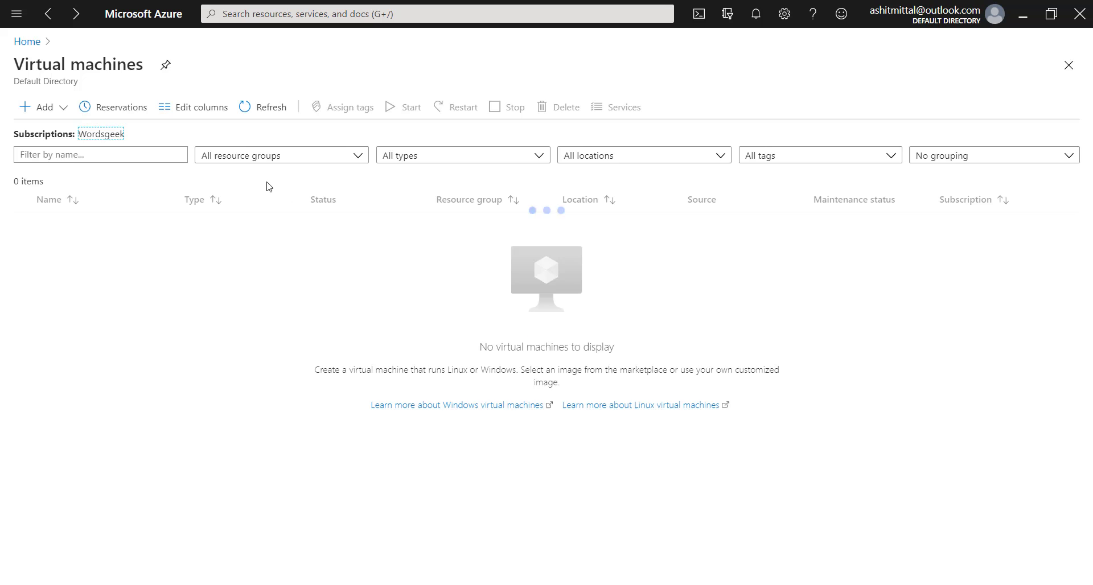
click(64, 115)
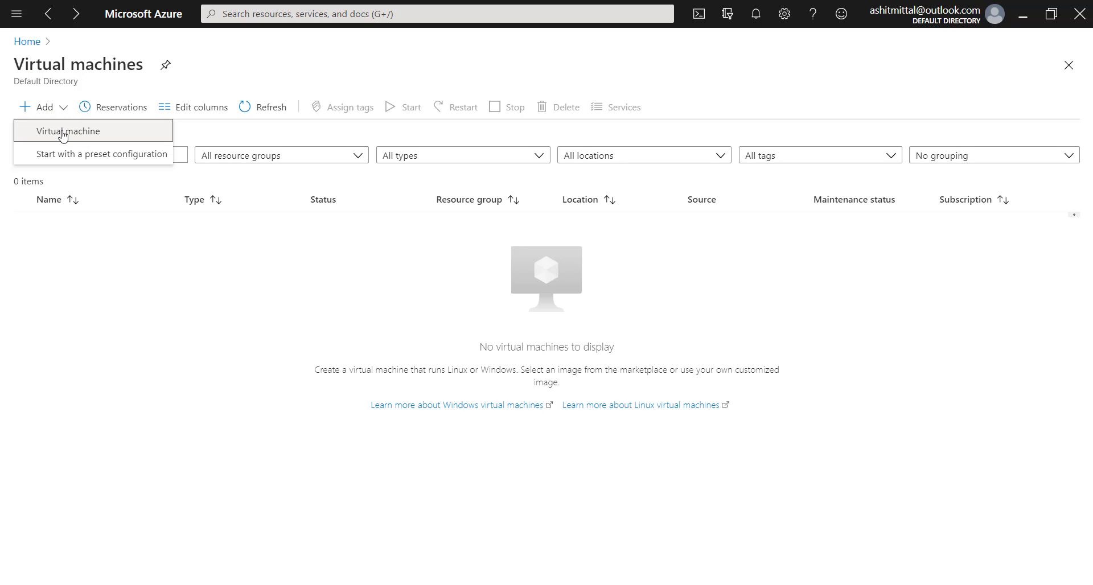
click(23, 132)
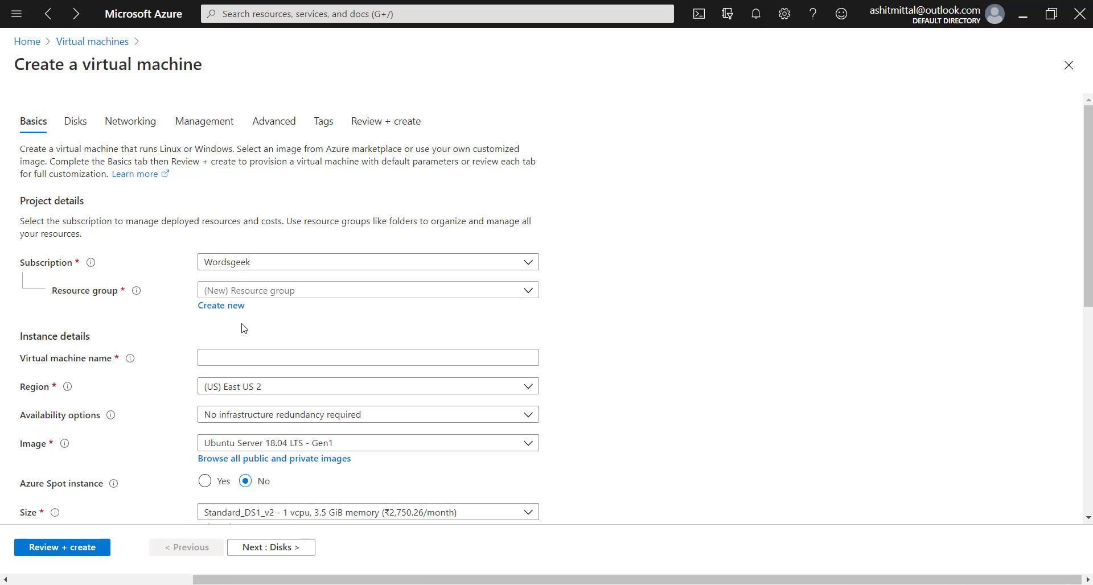
- Create a new resource group named WinDemoVM-rg for the virtual machine, copying its name for reuse
click(236, 307)
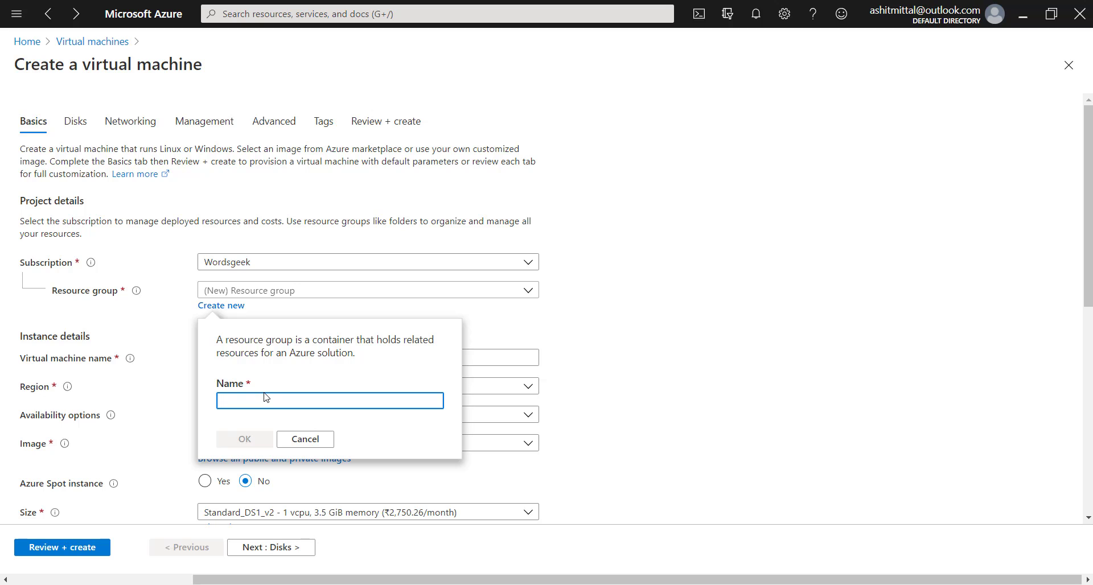
text(WinDemo)
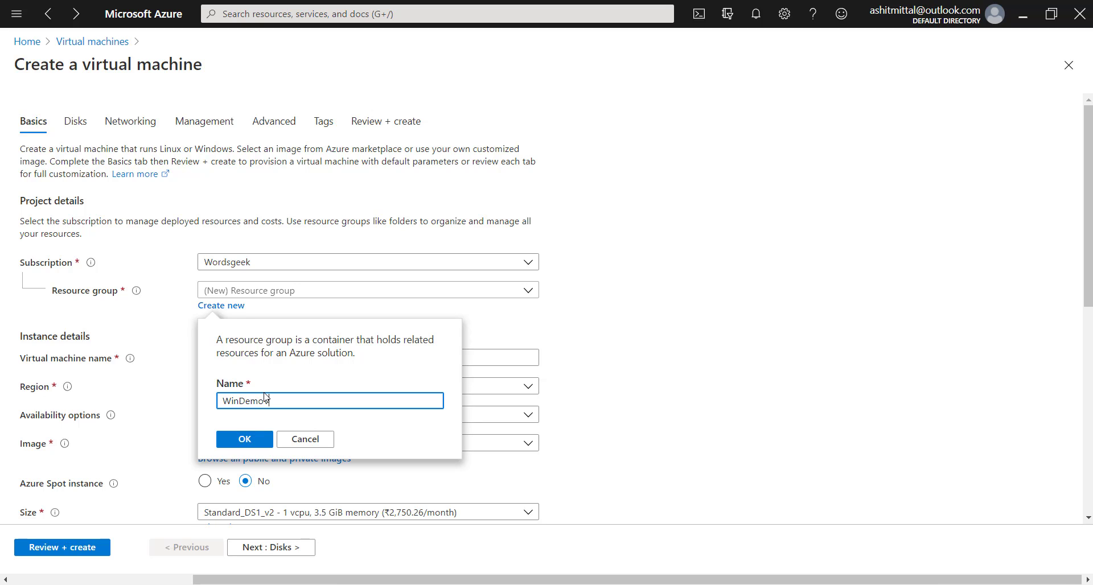
text(VM-rg)
key(ctrl+a)
key(ctrl+c)
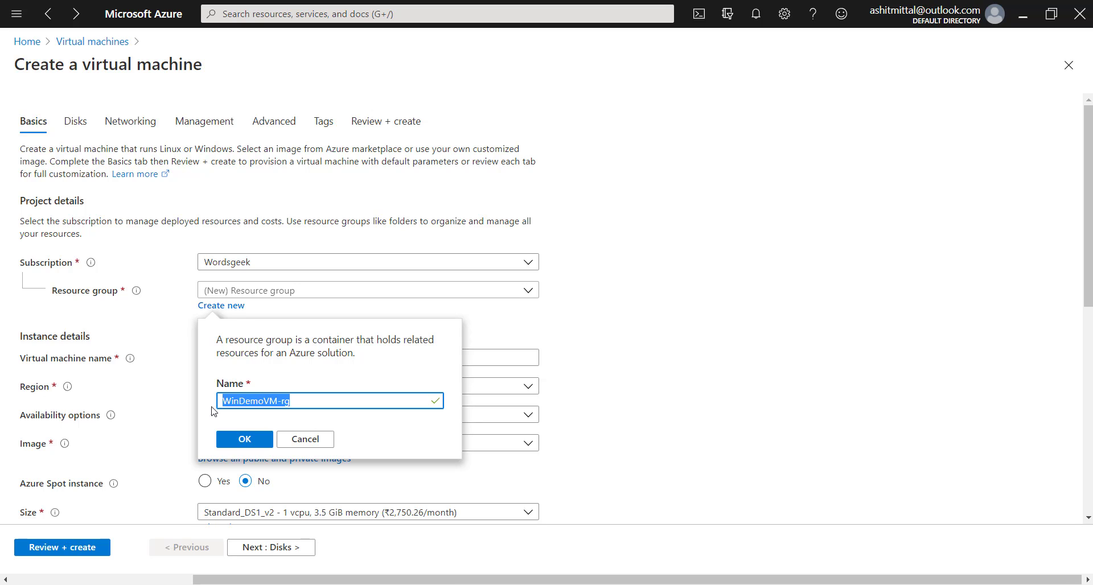
click(241, 442)
- Name the virtual machine WinDemoVM and set its region to (Europe) West Europe
click(225, 356)
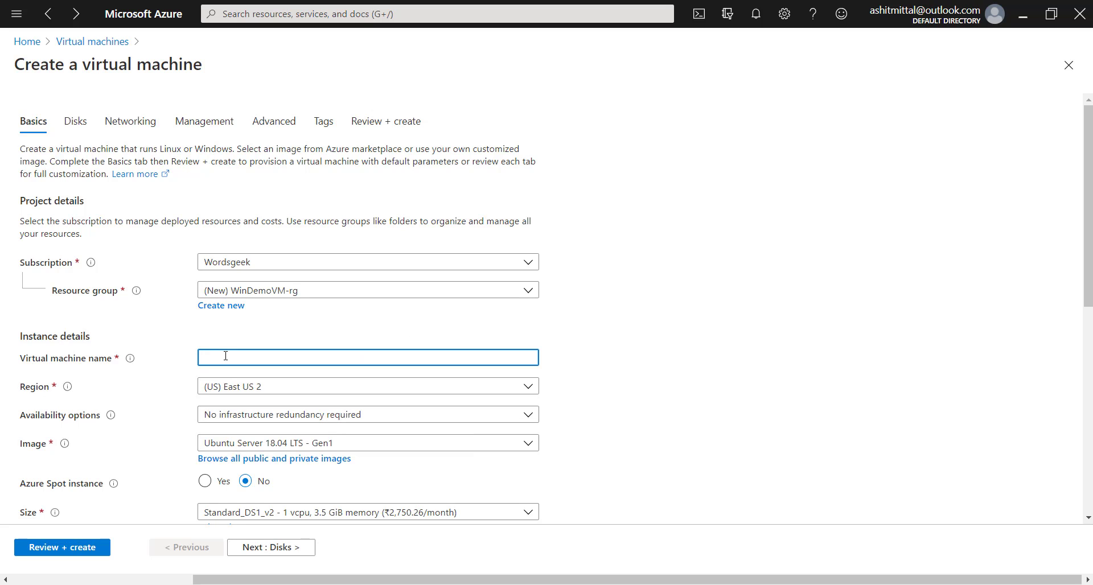
key(ctrl+v)
click(273, 388)
text(west eu)
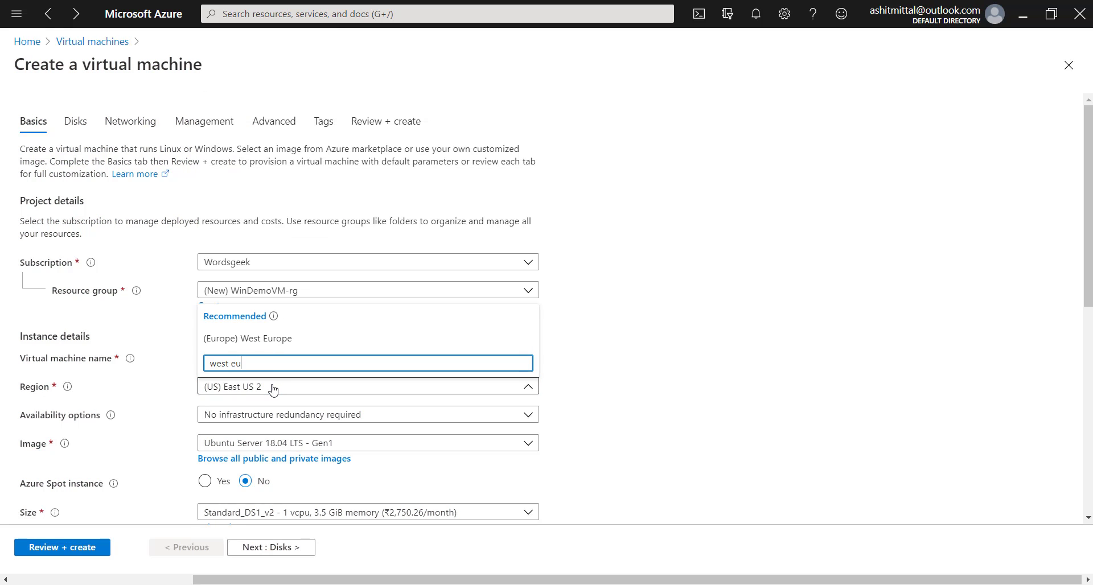
click(283, 338)
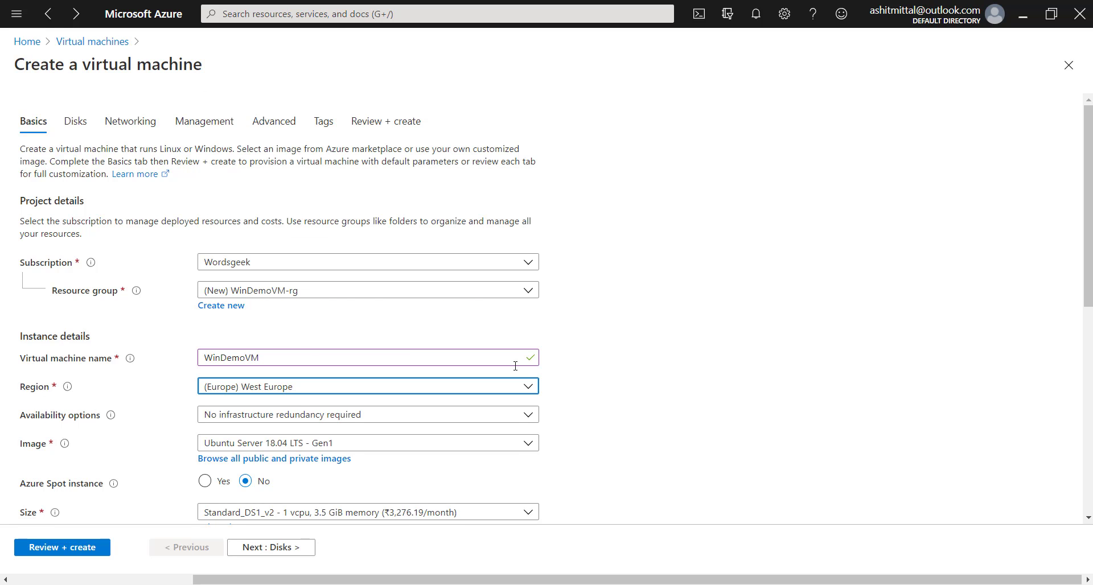
- Check the availability options, keeping no infrastructure redundancy, and set the image to Windows Server 2016 Datacenter - Gen1
scroll(244, 351, down, 1)
click(243, 347)
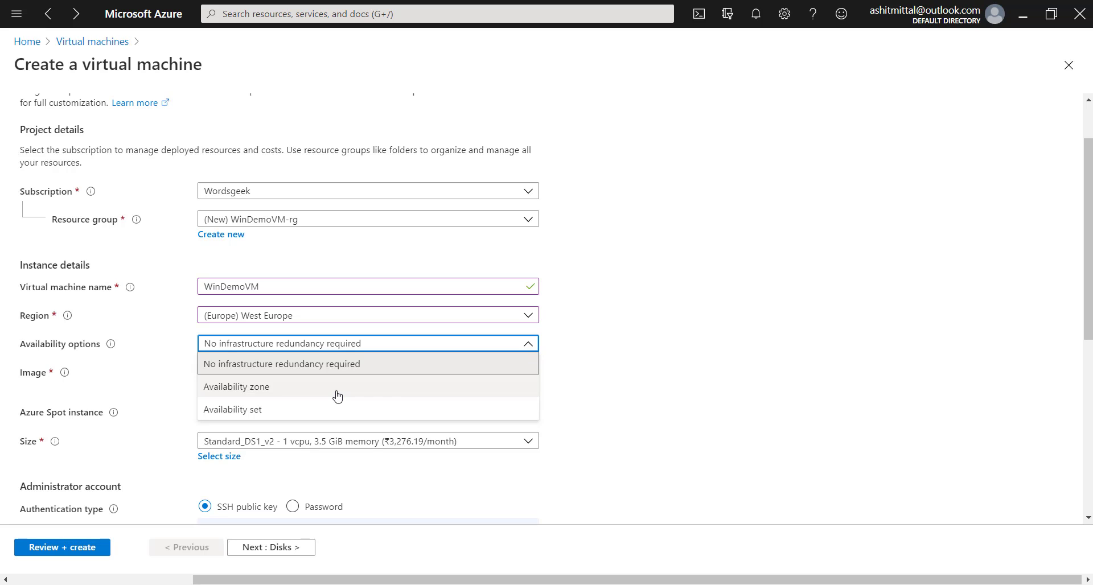
click(633, 416)
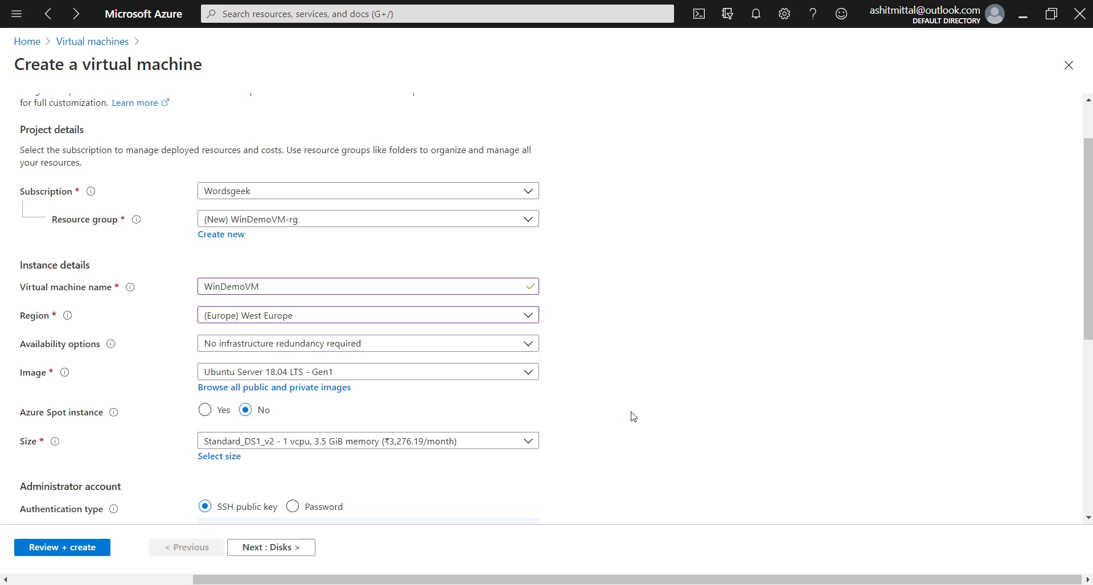
click(322, 376)
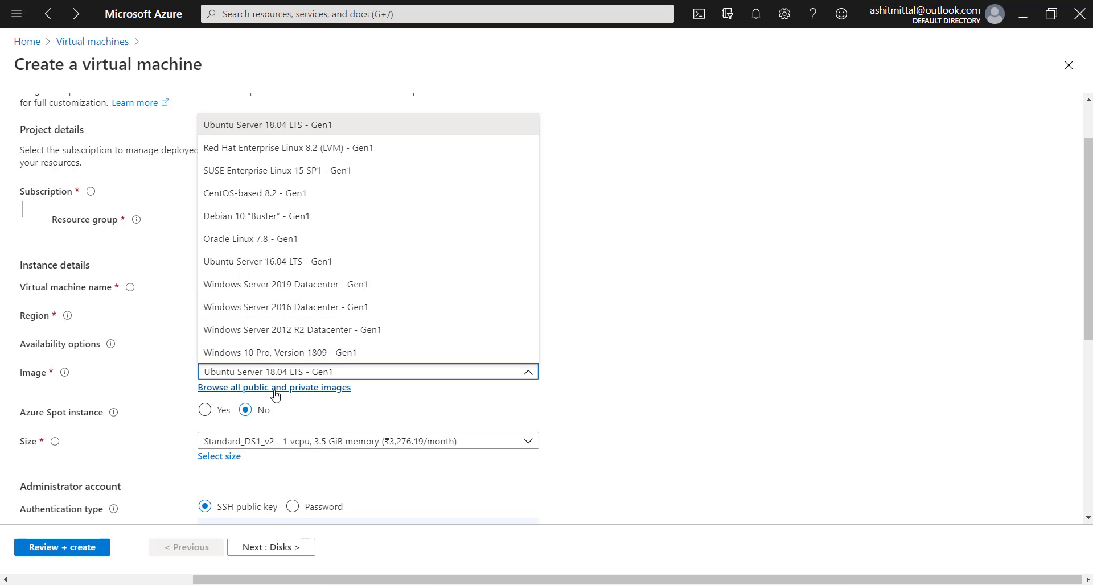
click(299, 309)
- Search the VM sizes for b1s and choose the B1s size for the virtual machine
scroll(586, 385, down, 3)
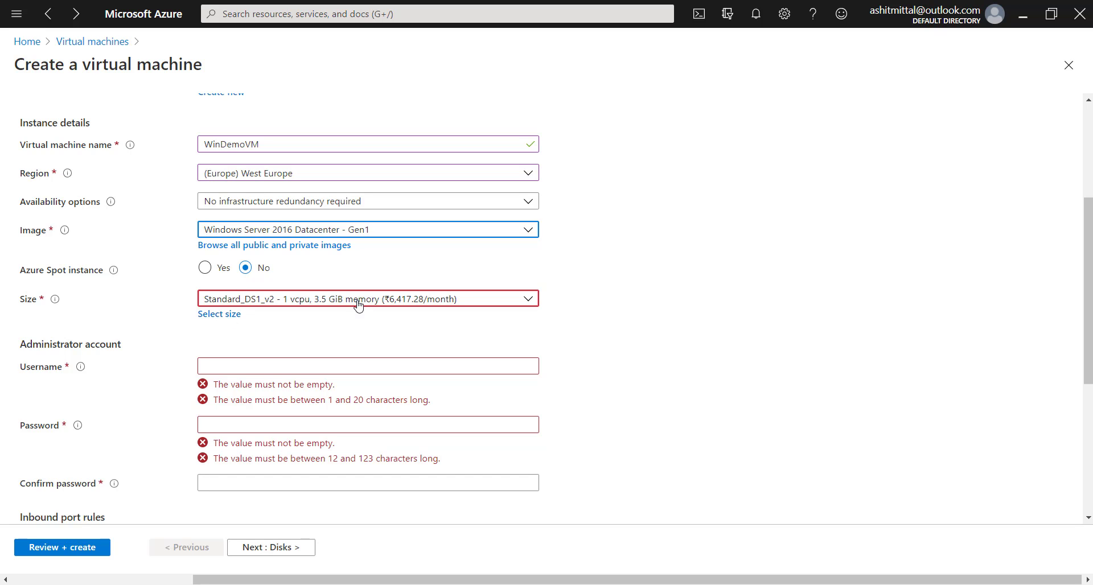
click(212, 316)
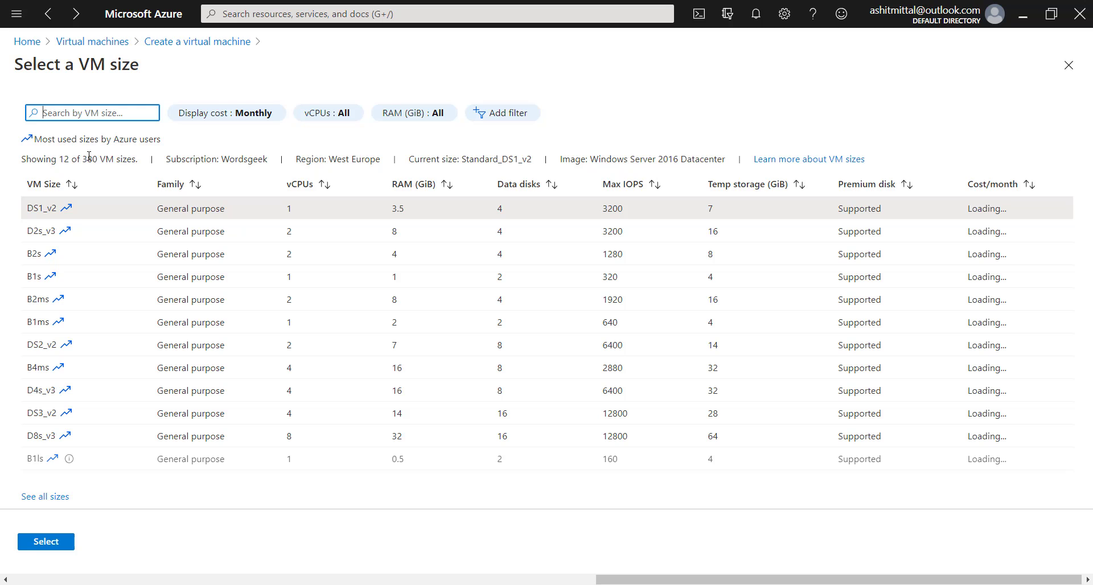
drag(81, 160, 137, 161)
click(109, 119)
text(b1s)
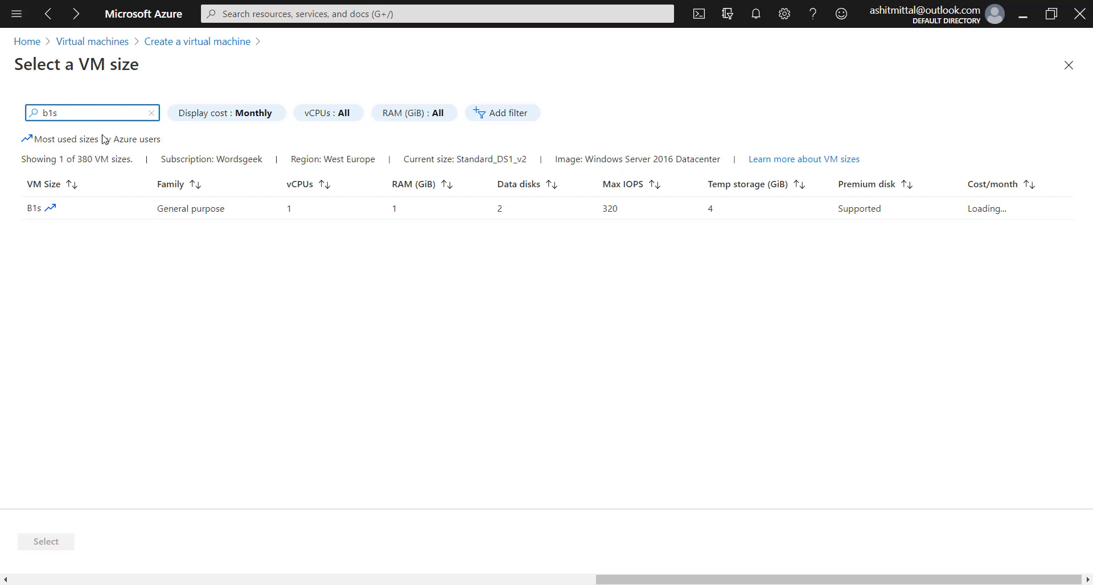
click(79, 206)
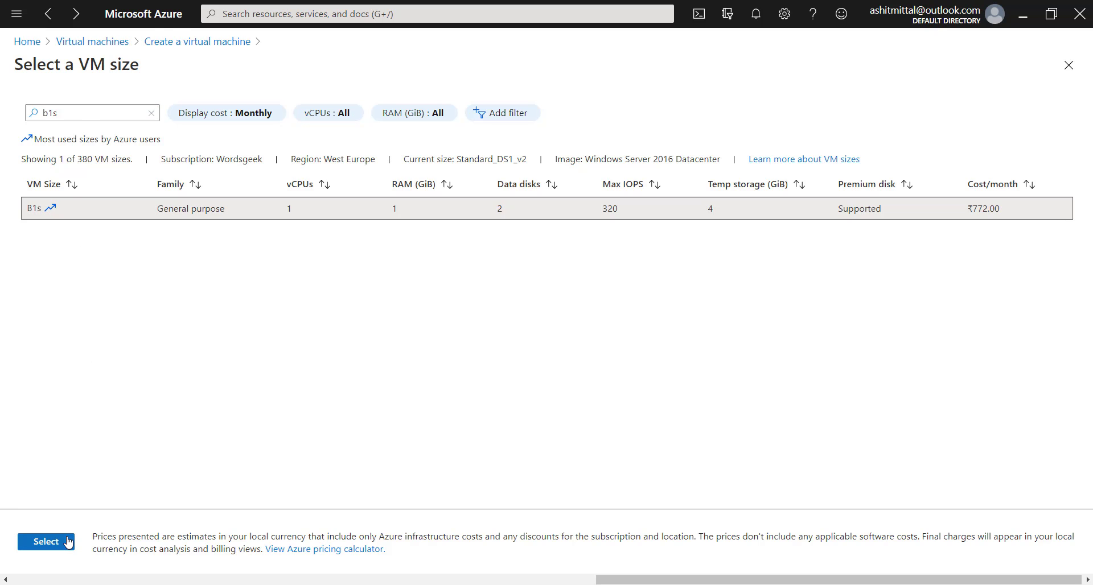
click(64, 540)
- Set the administrator username to adminuser and enter and confirm the account password
scroll(285, 358, down, 1)
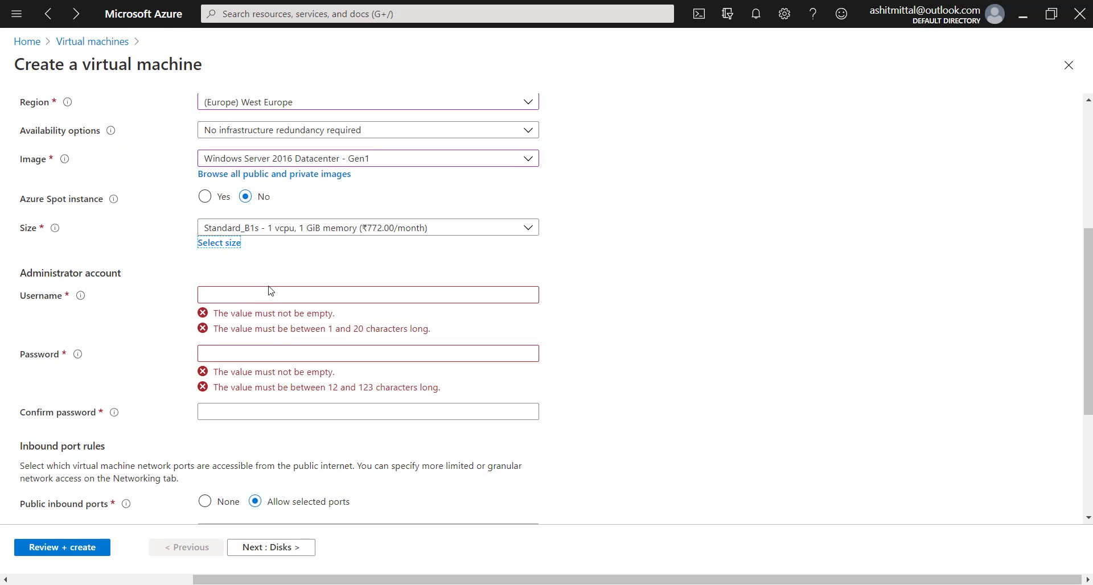
click(269, 289)
text(admi)
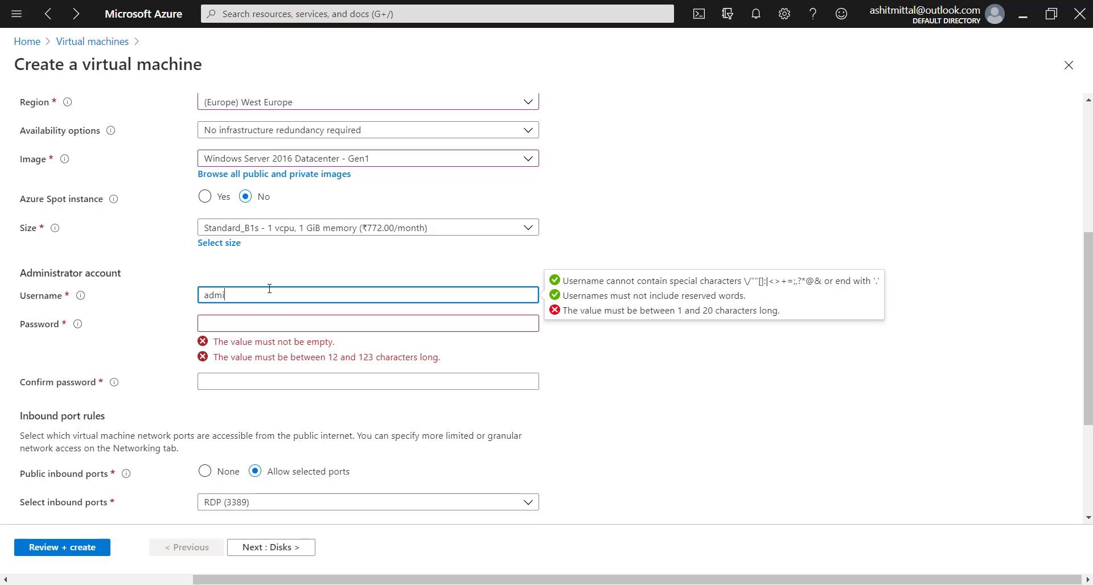
text(nuser)
key(Tab)
text(********)
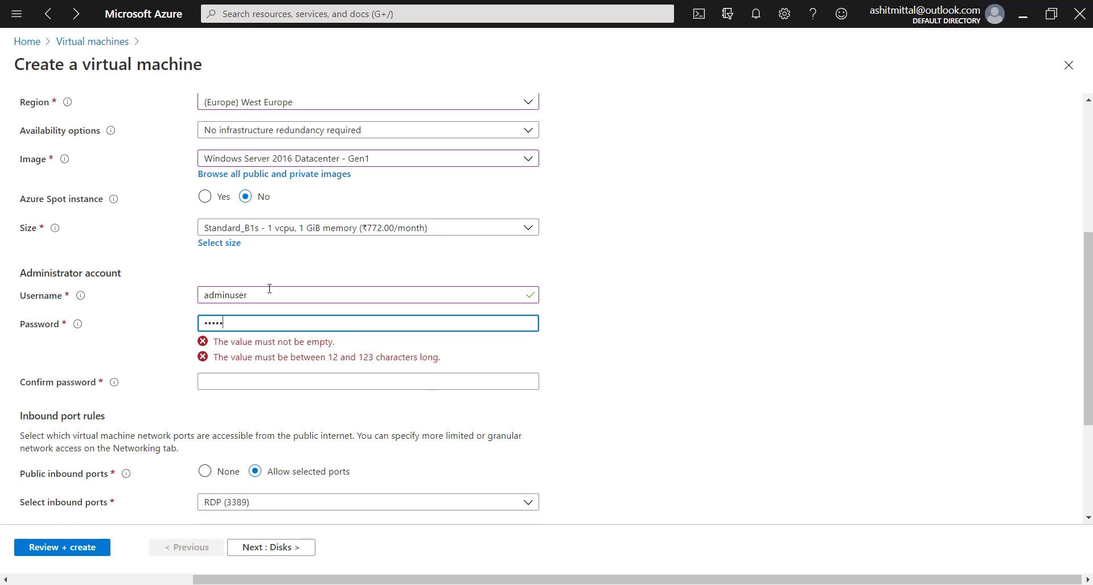
key(Tab)
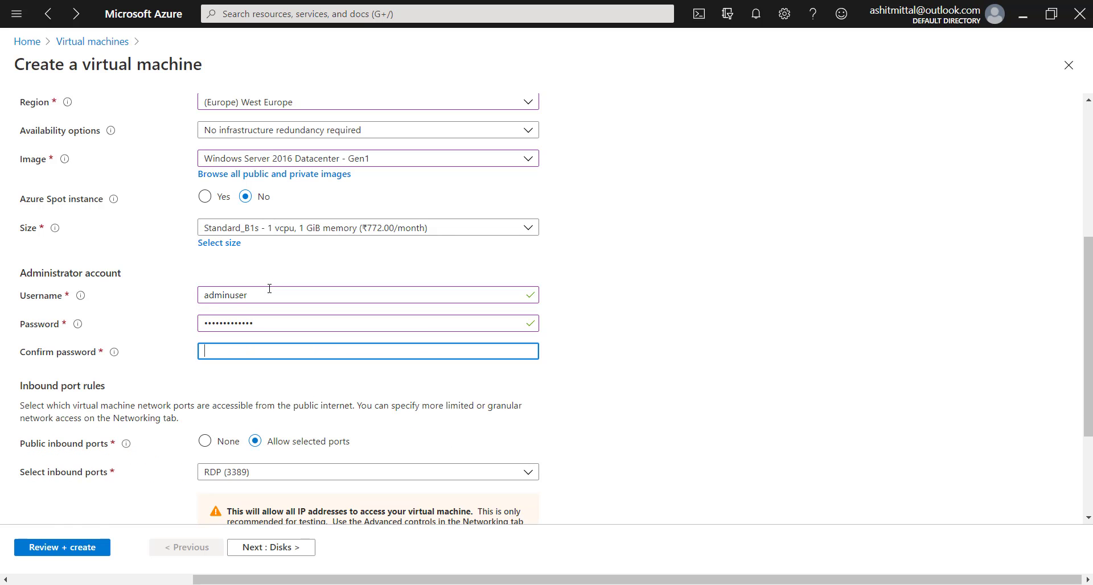
text(**********)
- Switch the existing Windows Server license option to Yes and back to No, and check the available images
scroll(467, 432, down, 3)
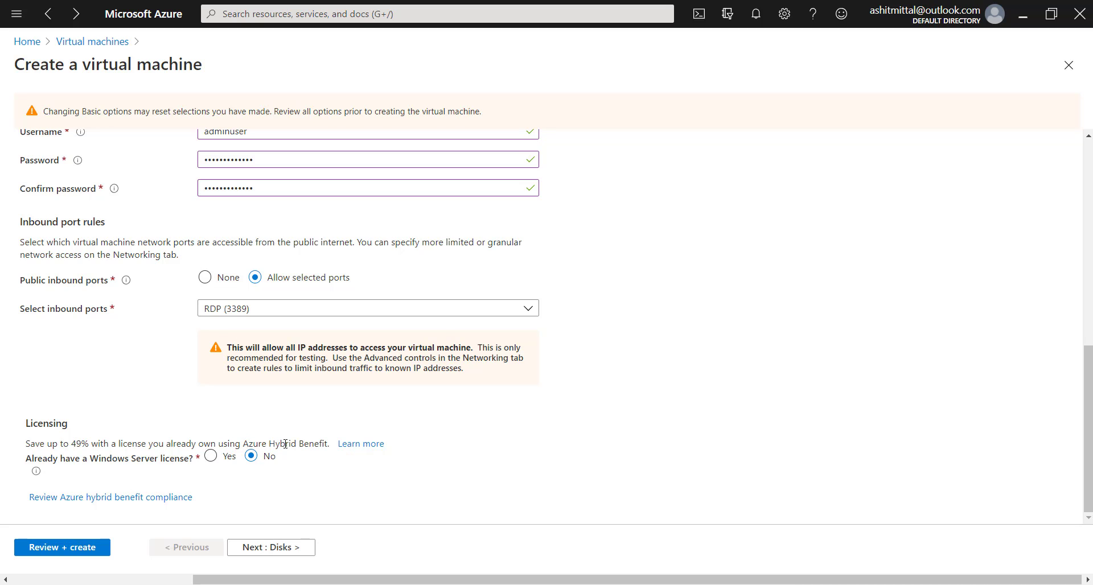
click(215, 456)
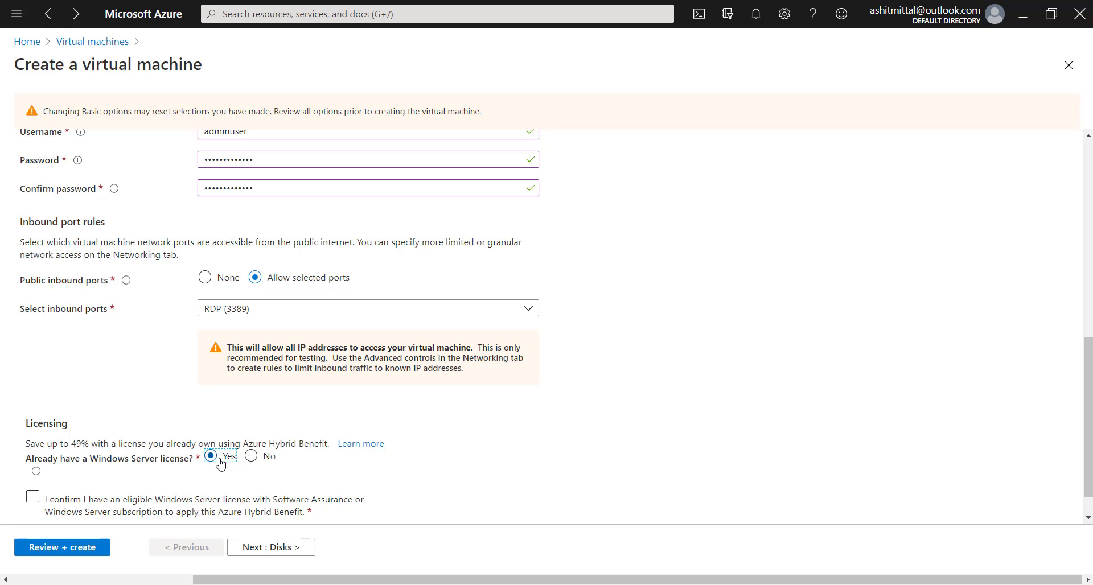
click(250, 456)
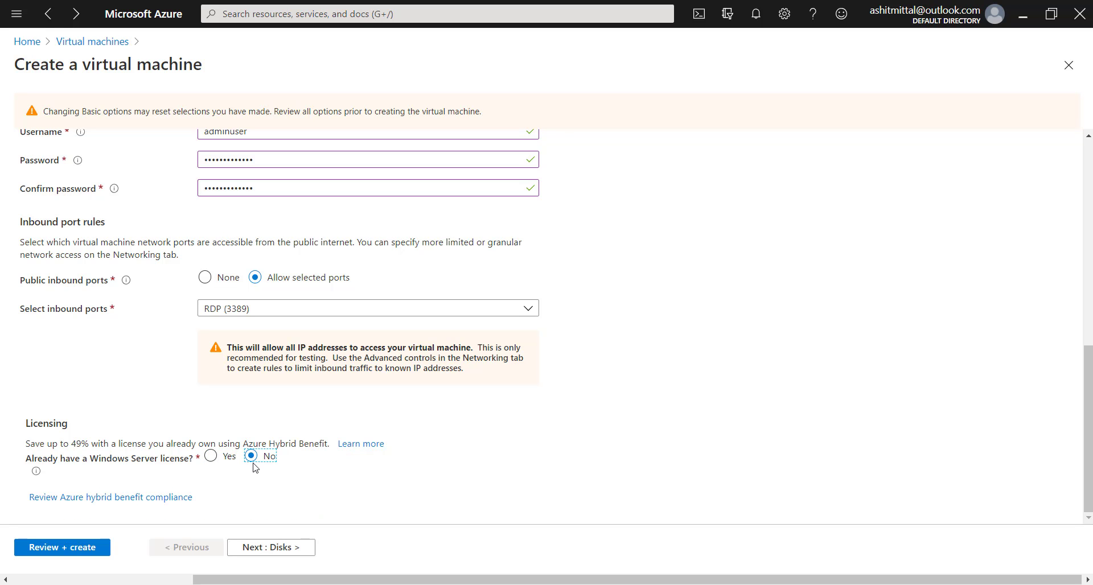
scroll(329, 495, up, 3)
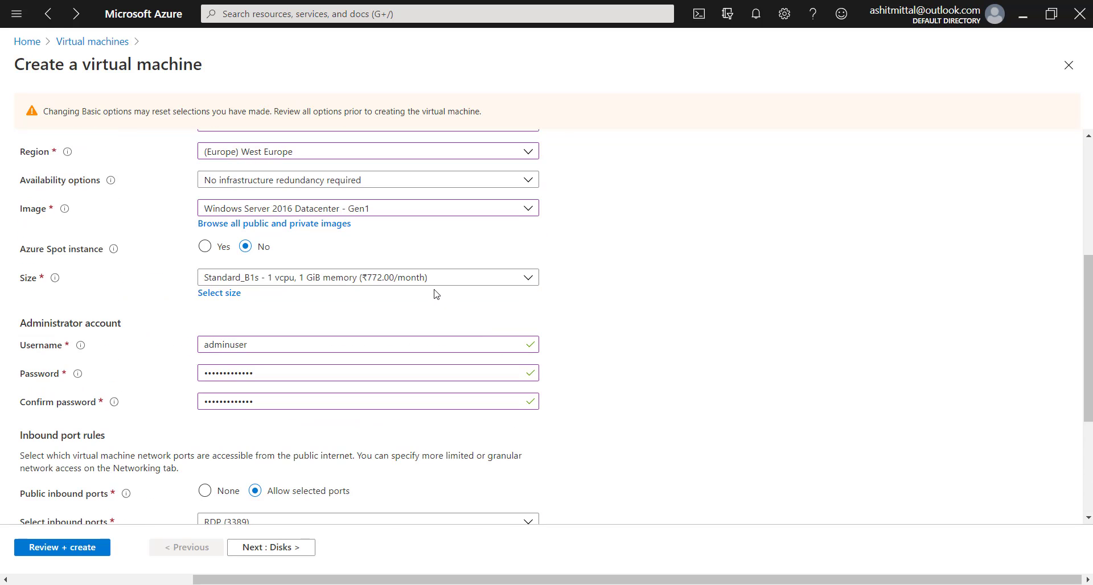
click(389, 217)
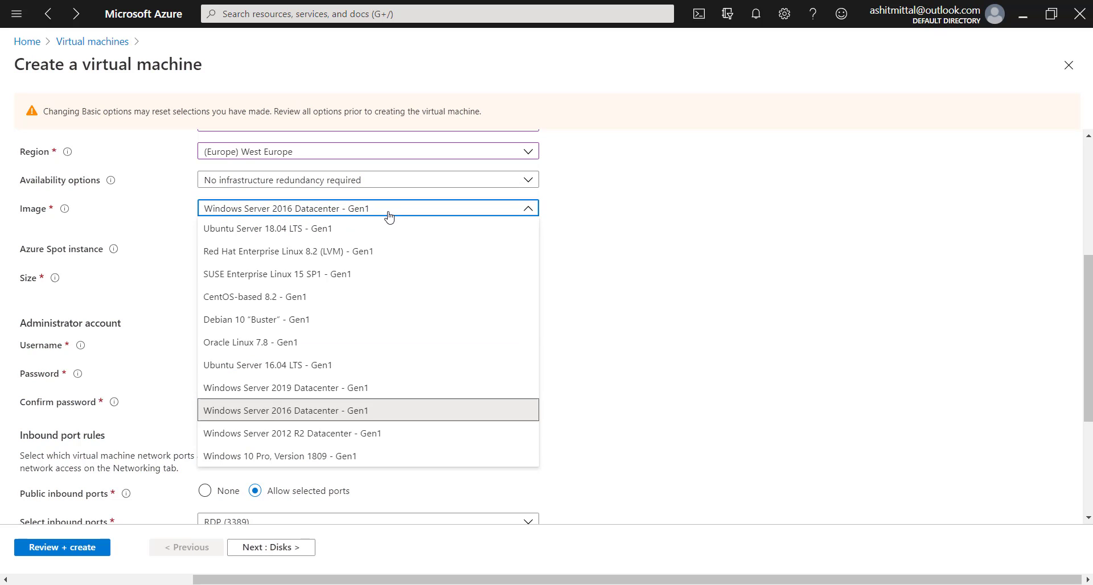
click(389, 217)
scroll(256, 386, down, 3)
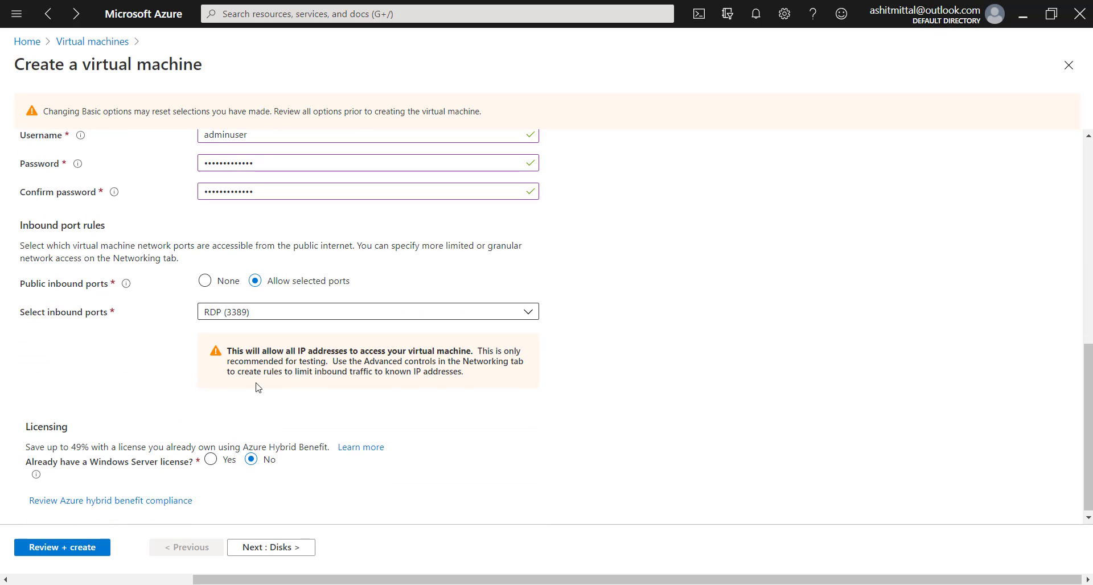
- Continue to the disk settings and choose Premium SSD as the OS disk type
click(285, 548)
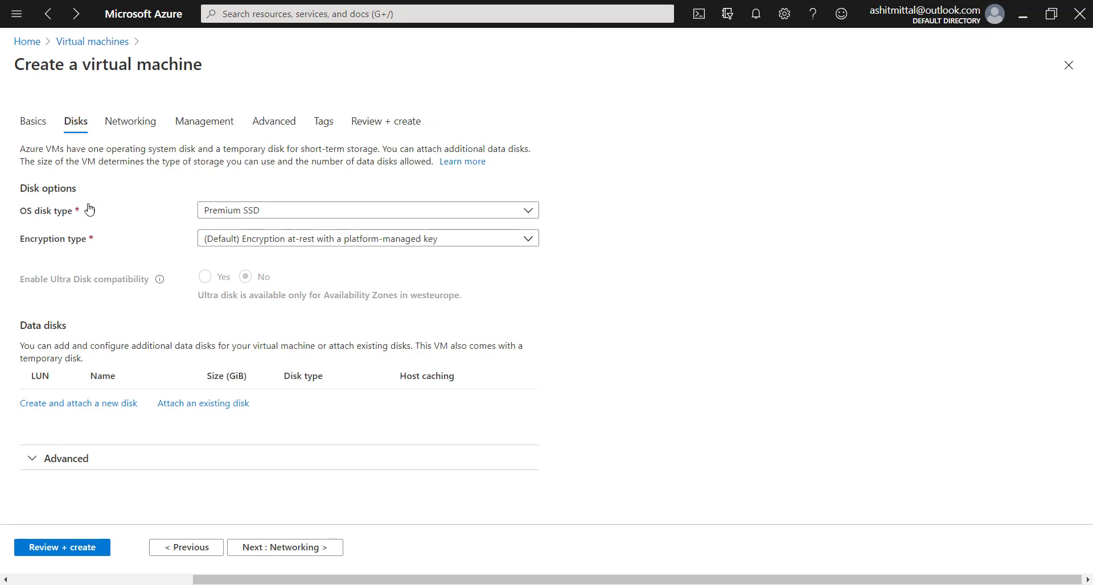
mouse_move(91, 211)
click(287, 219)
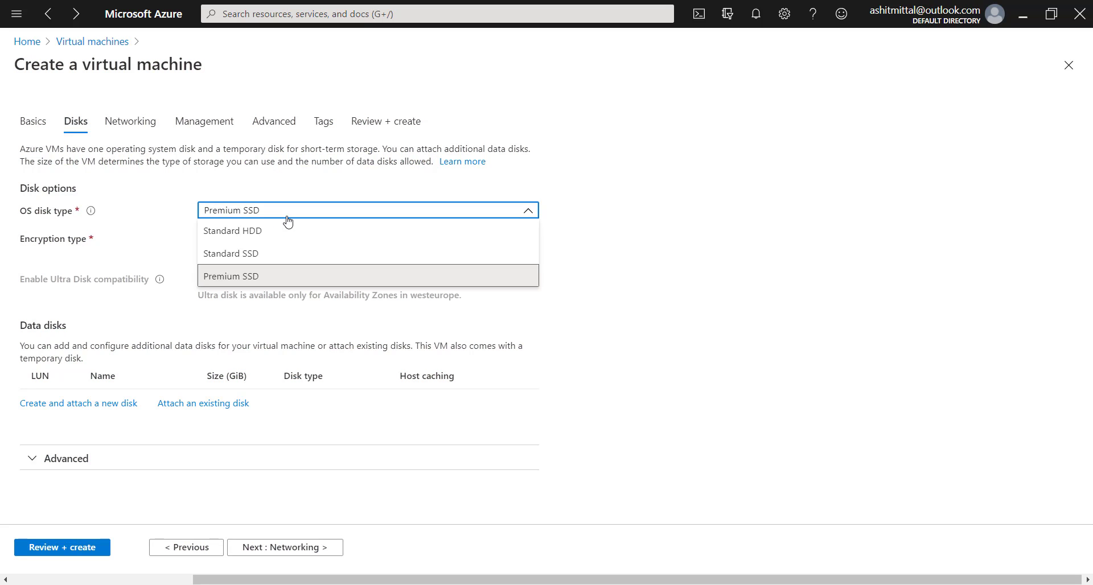
click(300, 280)
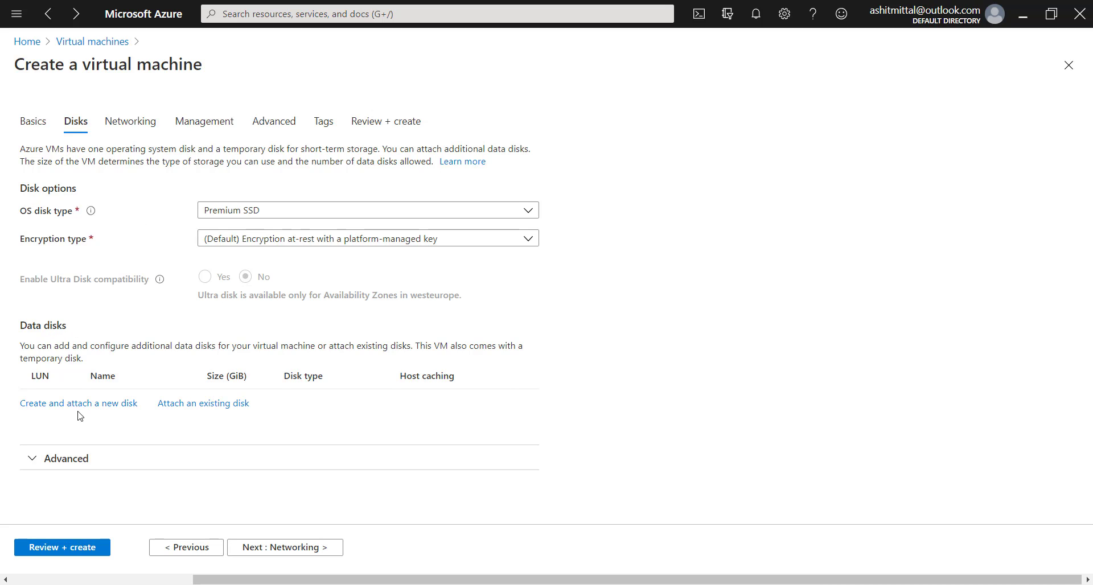
- Continue to the network settings and choose the existing DemoVnet virtual network, keeping Subnet1 (10.0.1.0/24)
click(303, 548)
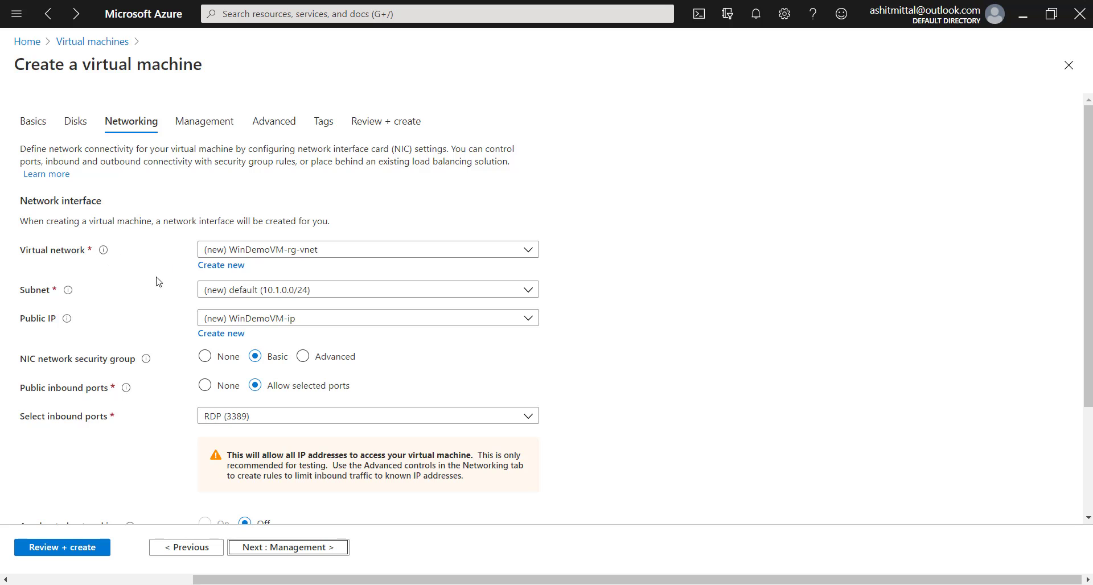
click(318, 250)
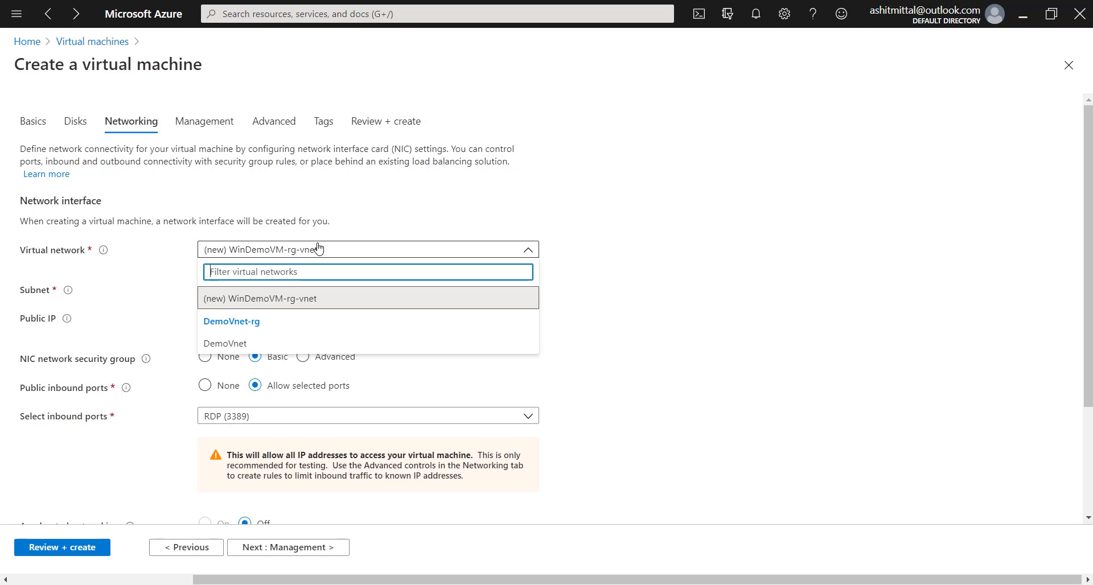
click(259, 343)
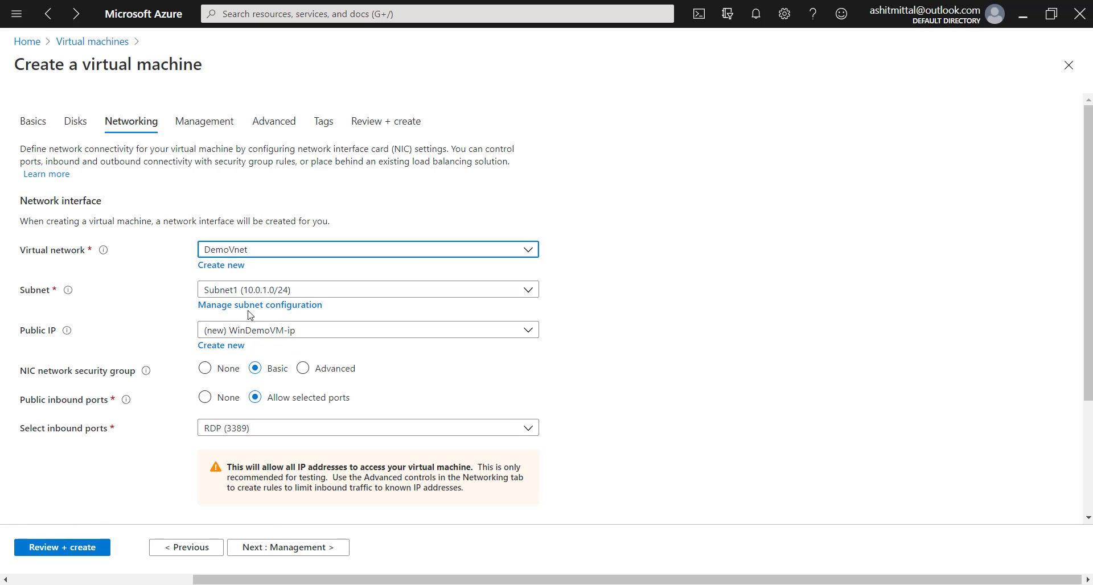
click(262, 289)
click(262, 289)
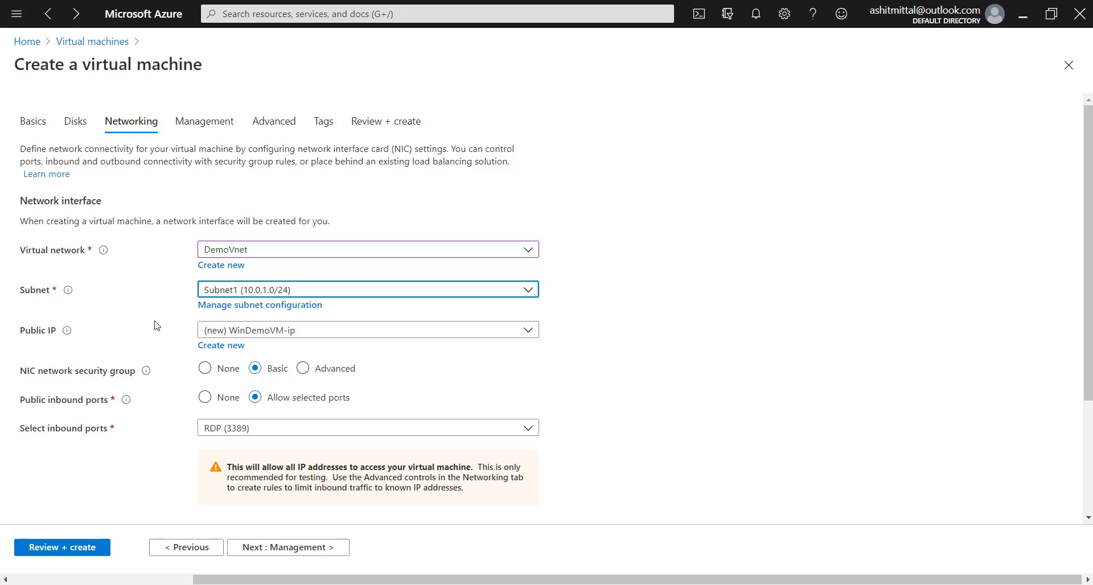
- Check the public IP options, keep the new WinDemoVM-ip, and set the NIC network security group to Advanced
click(276, 333)
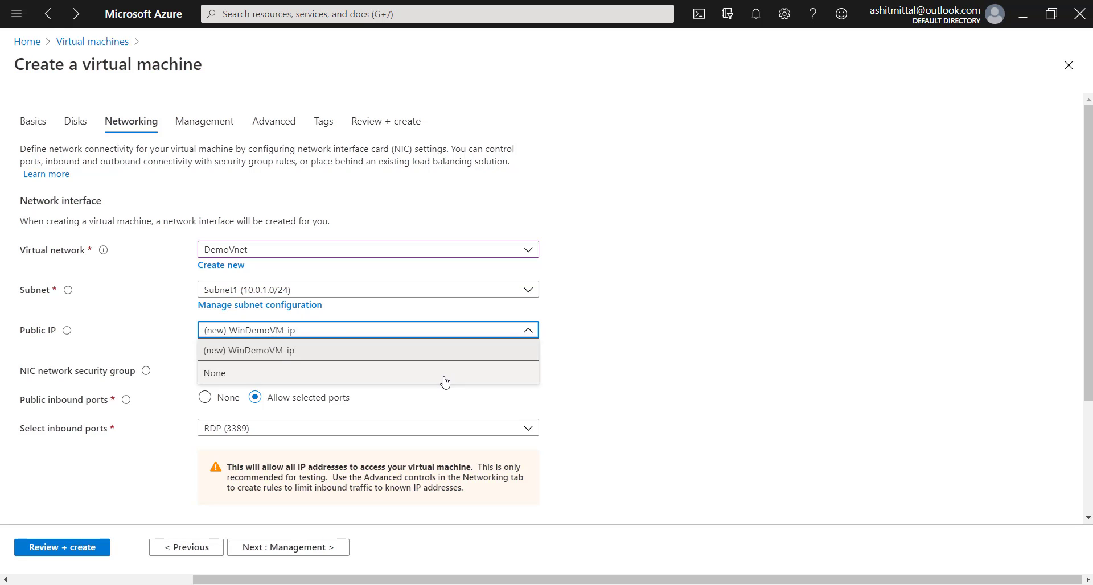
click(622, 379)
scroll(421, 369, down, 1)
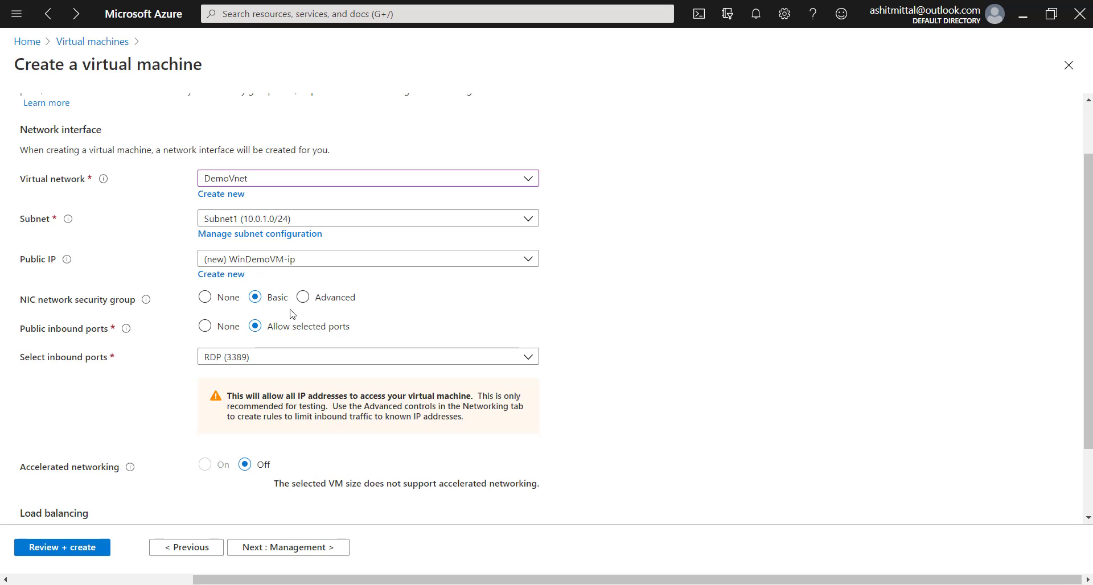
click(304, 298)
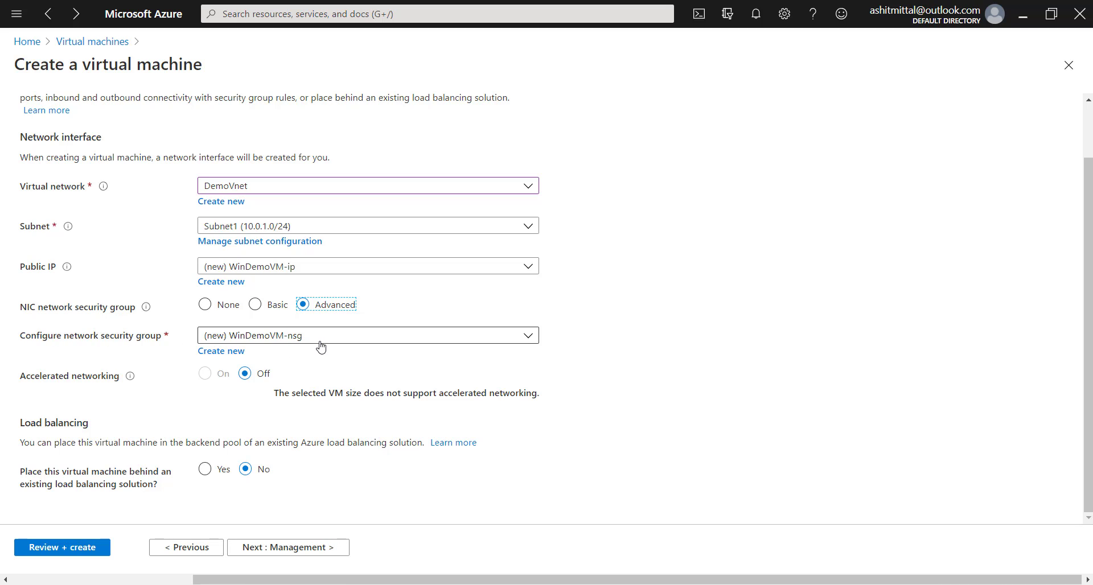
- Continue to the management settings, then switch auto-shutdown on and back off
click(282, 549)
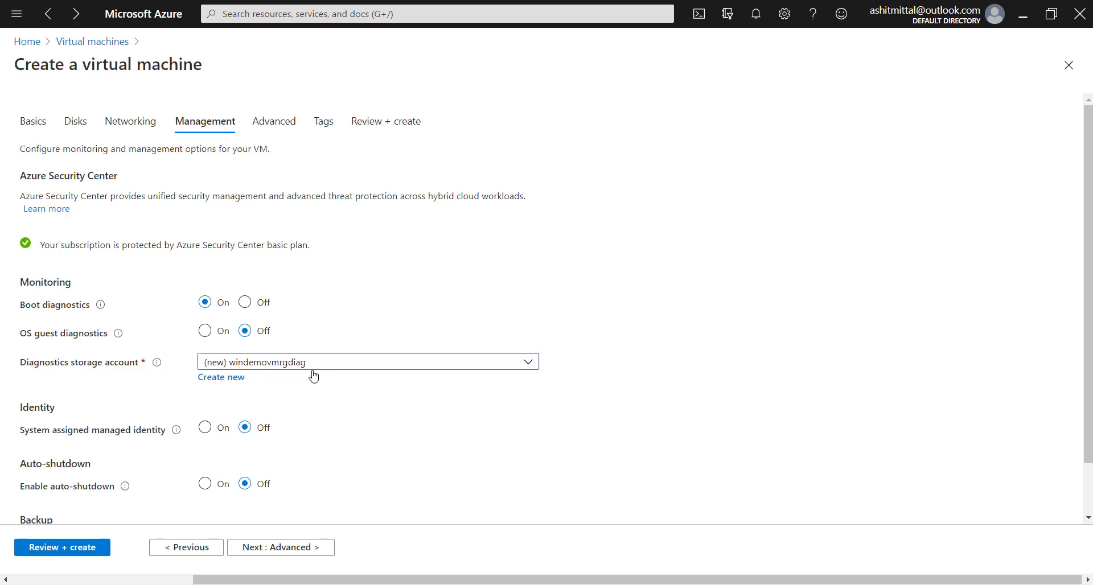
scroll(310, 378, down, 1)
scroll(311, 378, up, 1)
scroll(308, 379, down, 1)
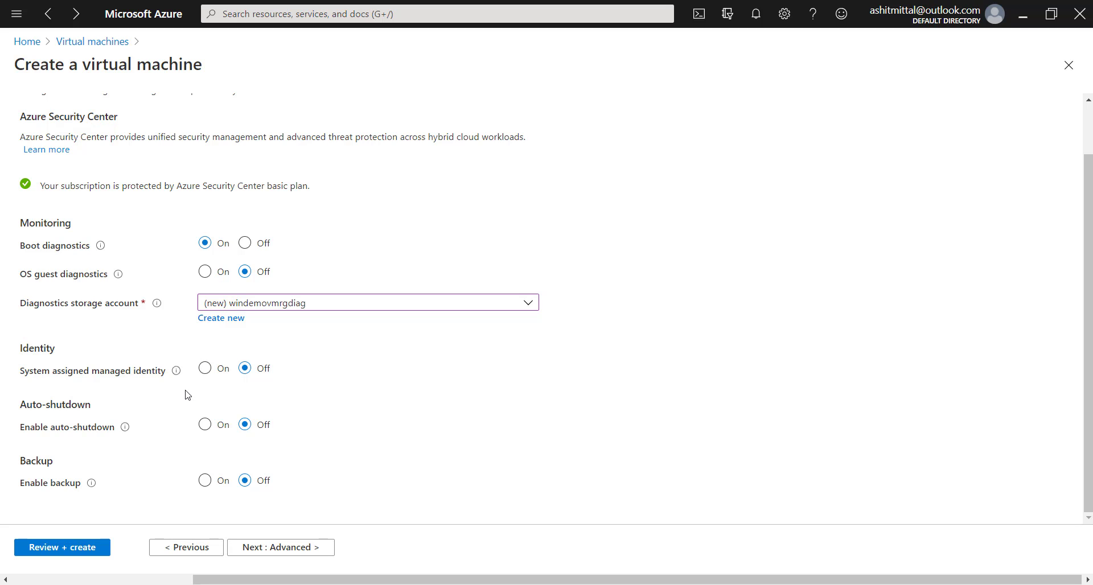
click(212, 425)
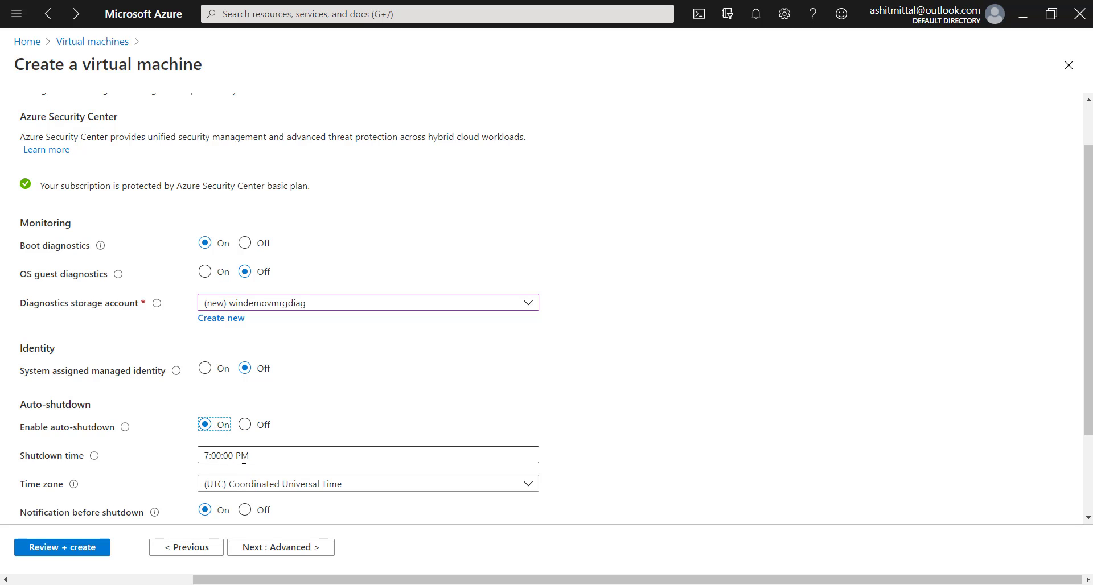
click(246, 424)
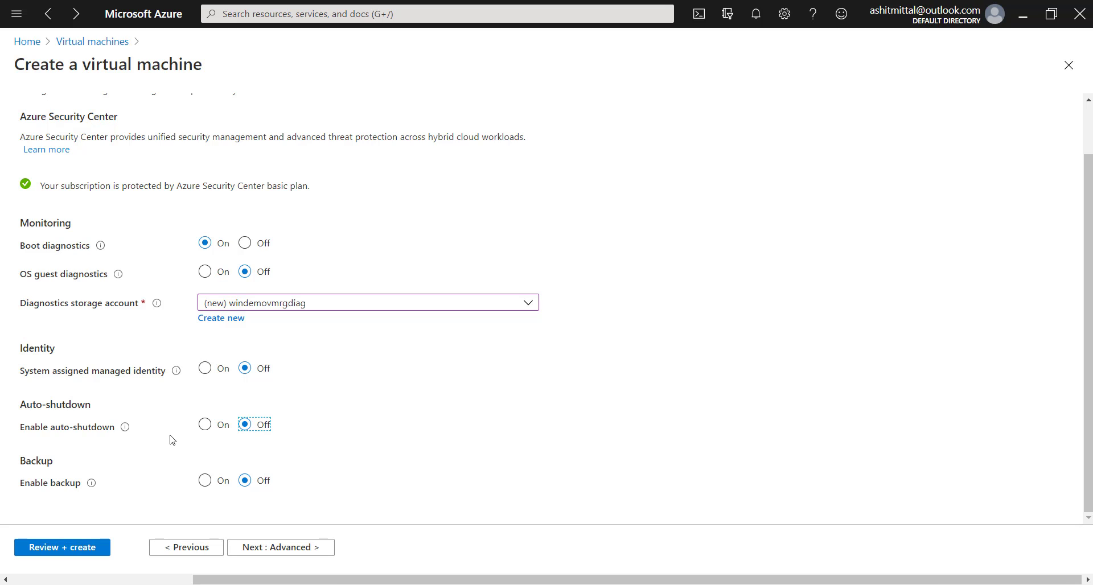
- Continue to the advanced settings and review the extensions, custom data, host, proximity placement group and VM generation options
click(300, 551)
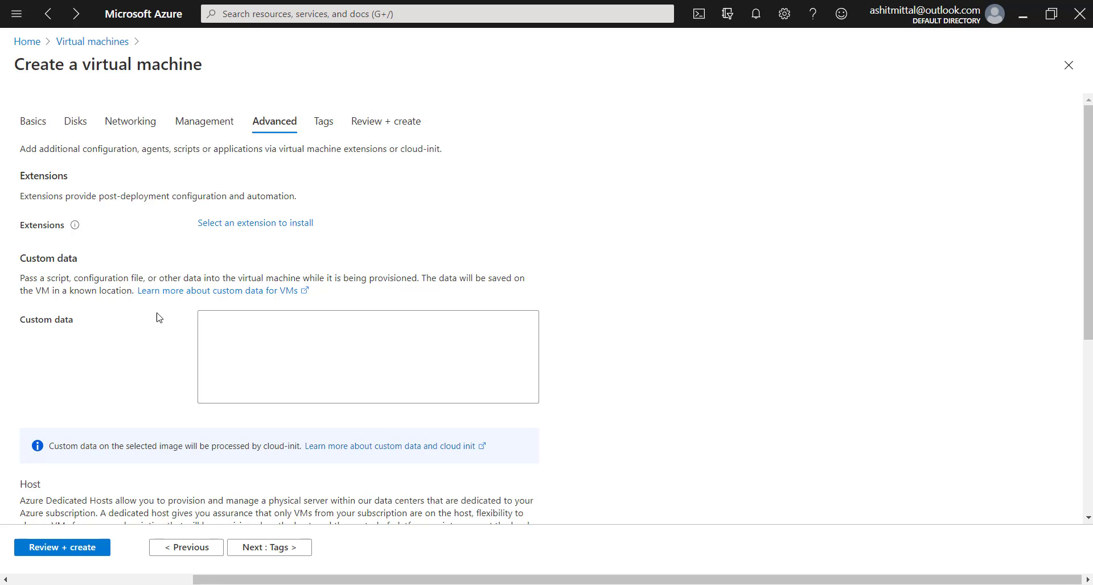
scroll(154, 313, down, 1)
scroll(154, 313, down, 5)
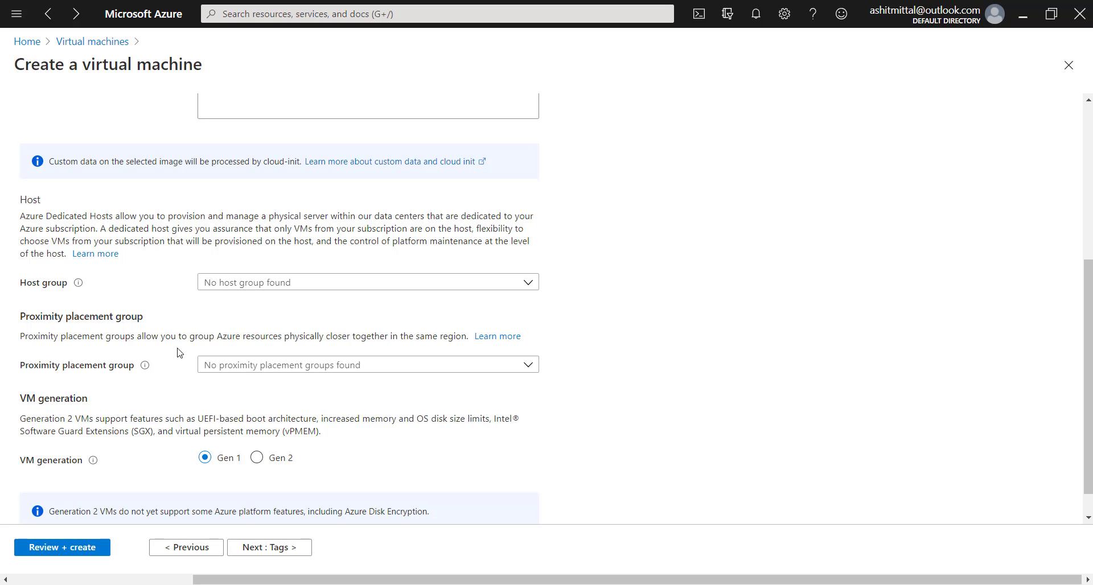
scroll(176, 348, down, 1)
- Continue to the tags and add a tag named environment with the value Test
click(287, 547)
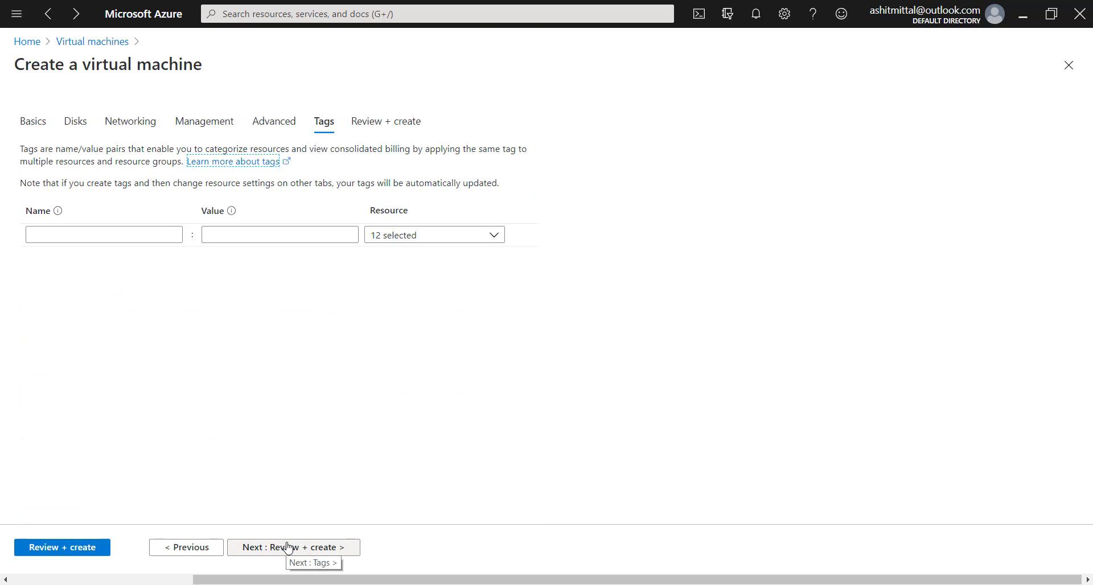
click(150, 230)
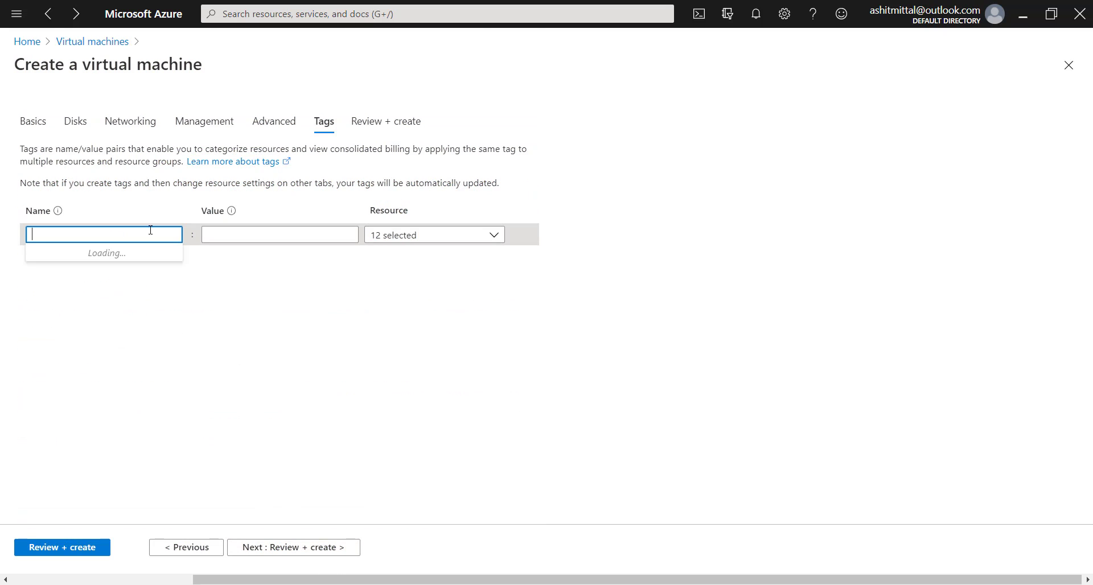
text(environmen)
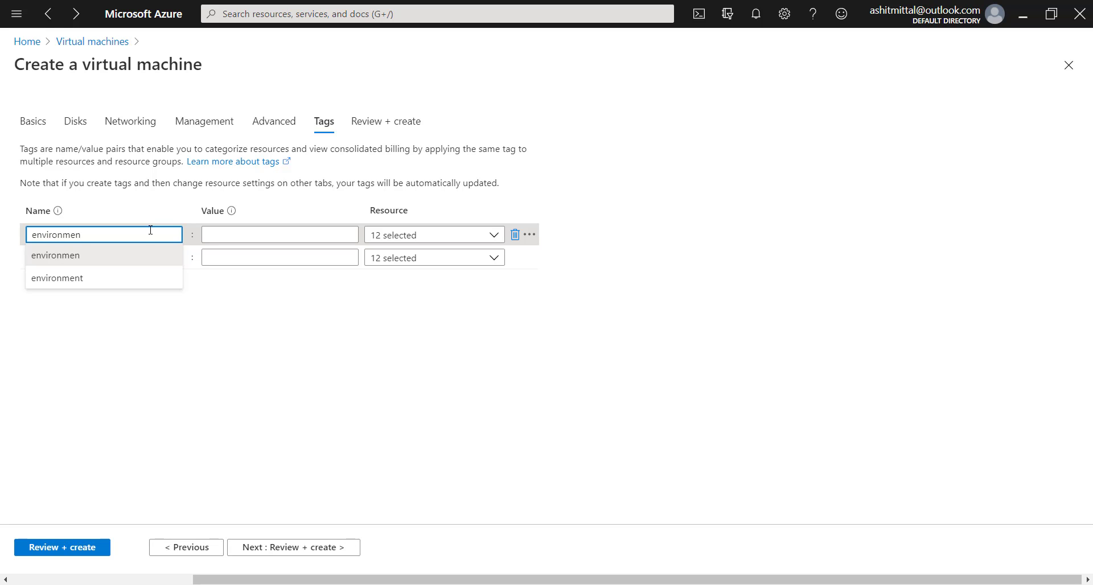
click(97, 277)
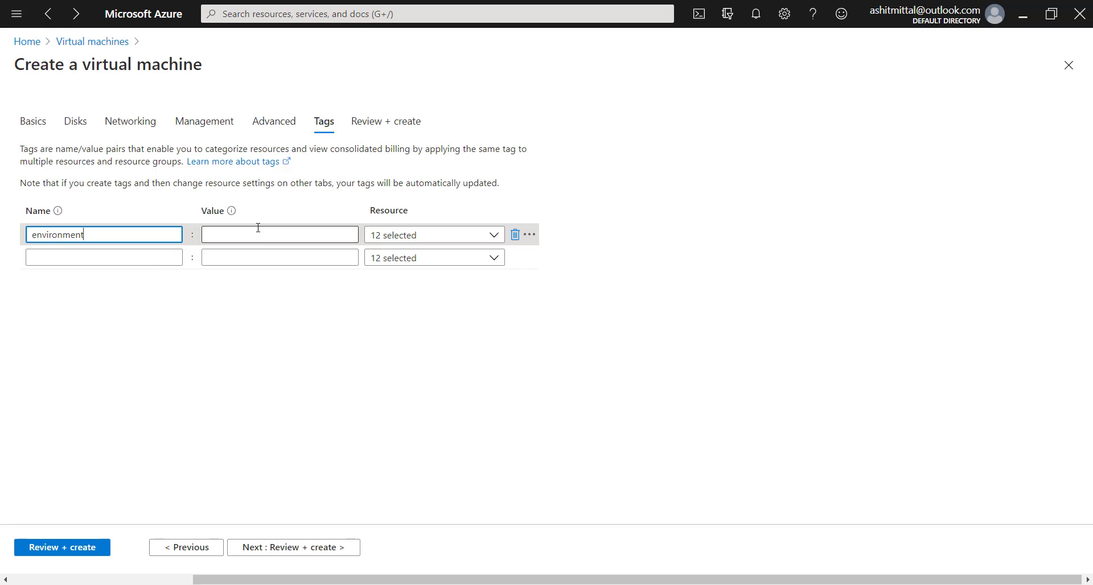
click(258, 228)
text(Test)
click(224, 275)
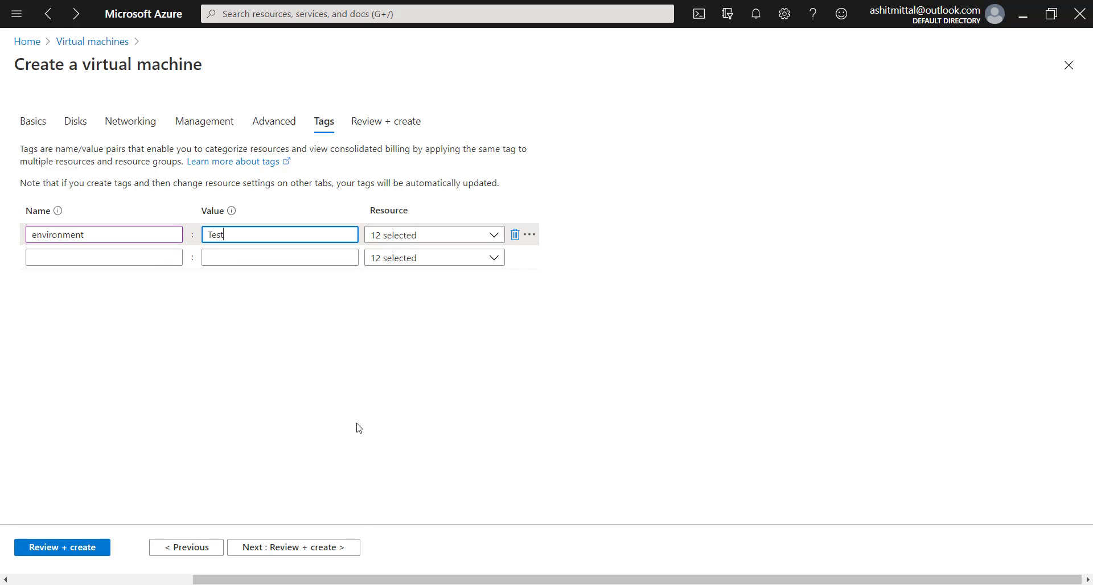
- Continue to the final review, check the configuration summary, and create the virtual machine
click(320, 553)
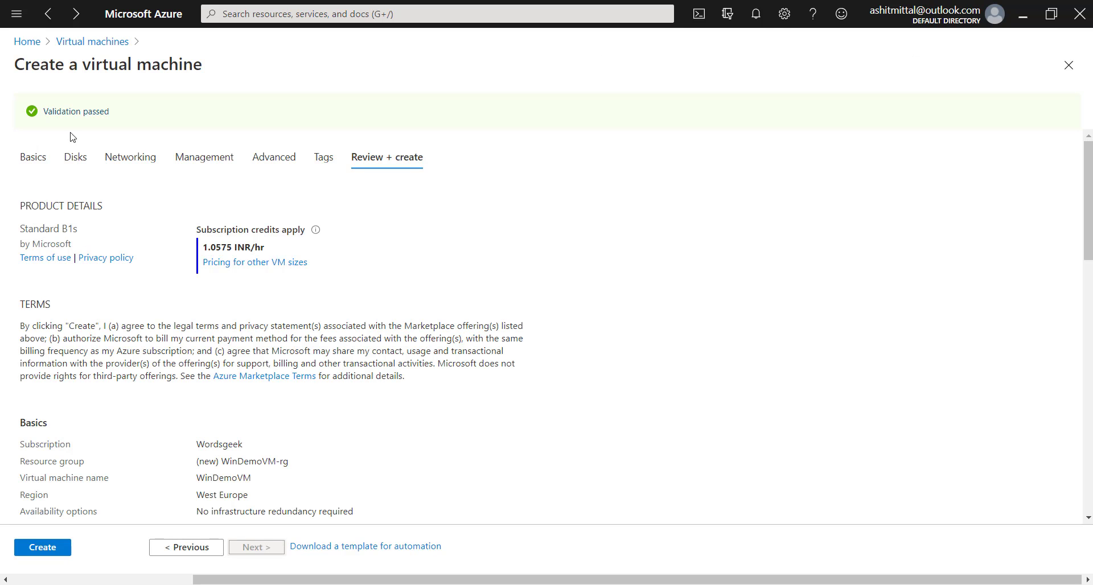
scroll(265, 358, down, 4)
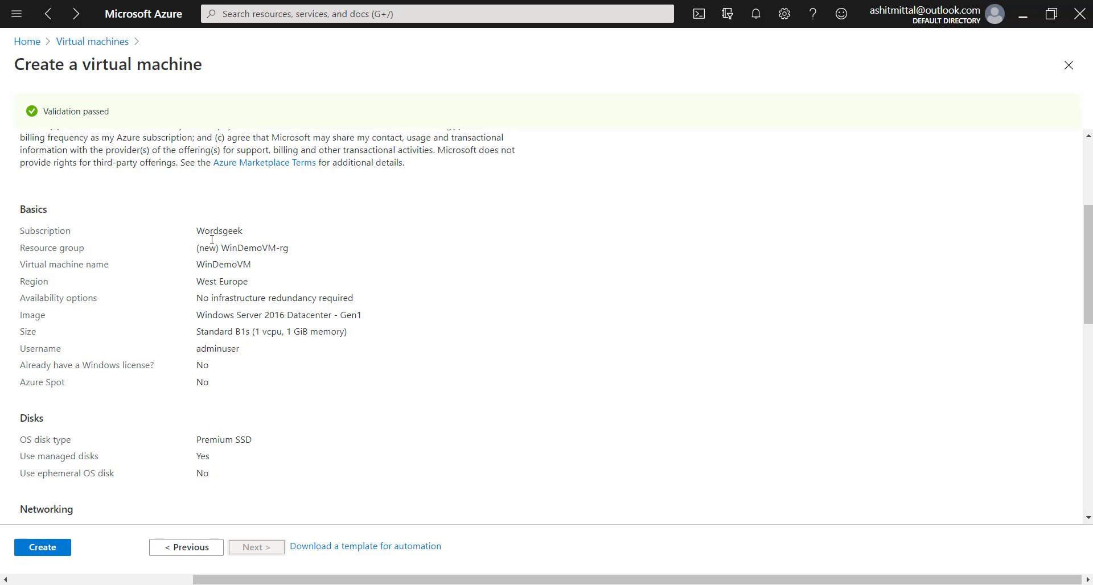
scroll(227, 317, down, 6)
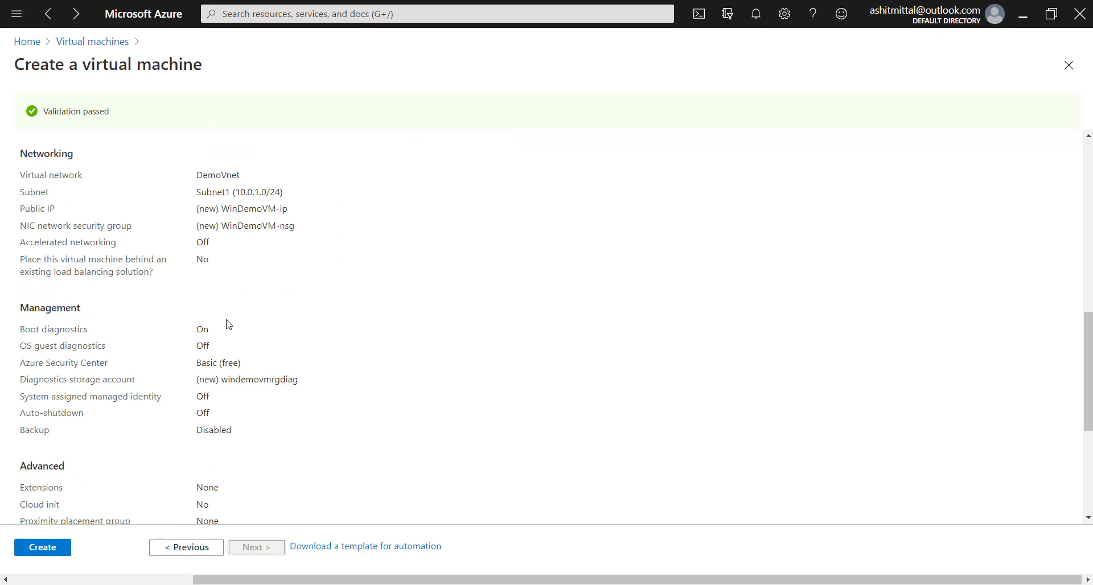
scroll(103, 493, down, 1)
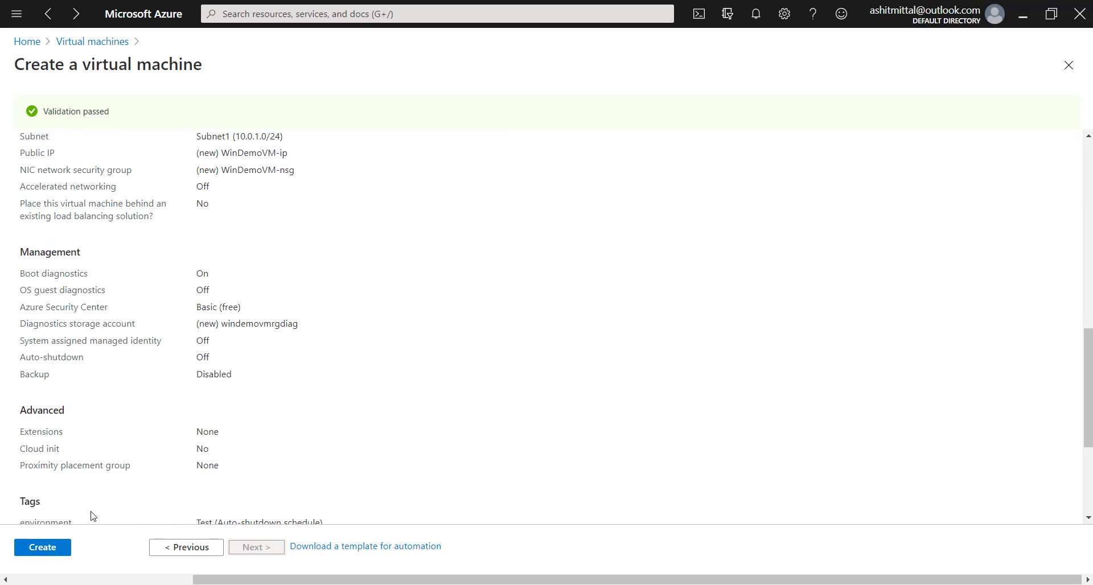
click(66, 550)
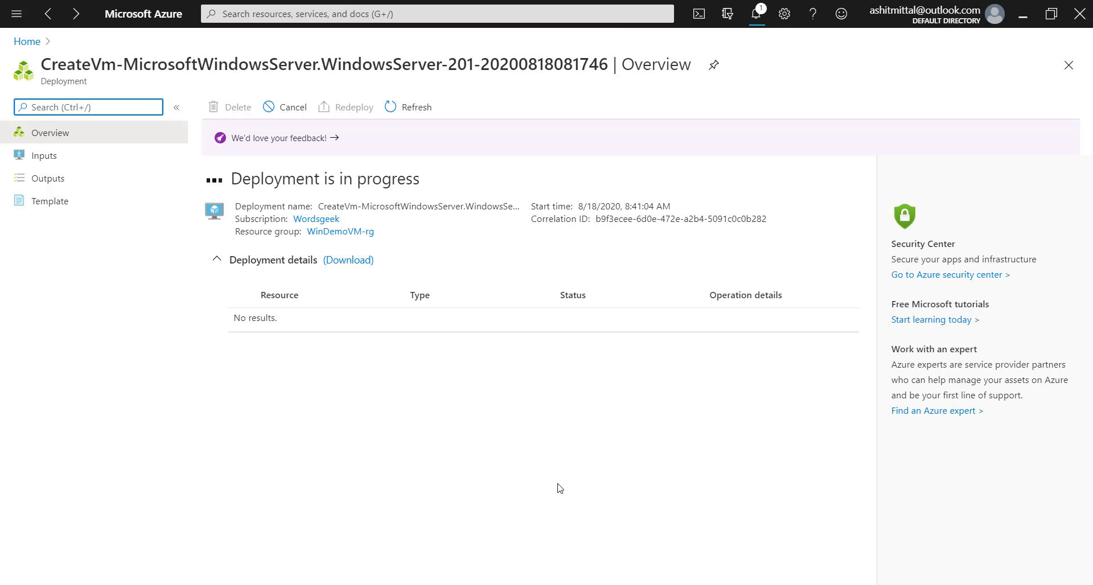
- Open the deployed WinDemoVM resource from the deployment notification
click(756, 12)
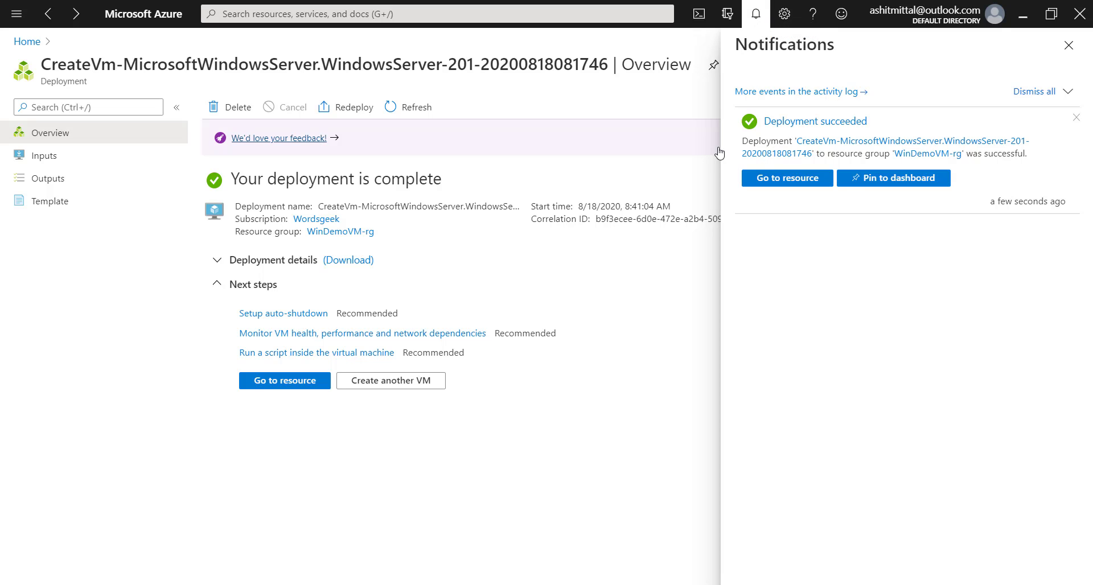
click(789, 178)
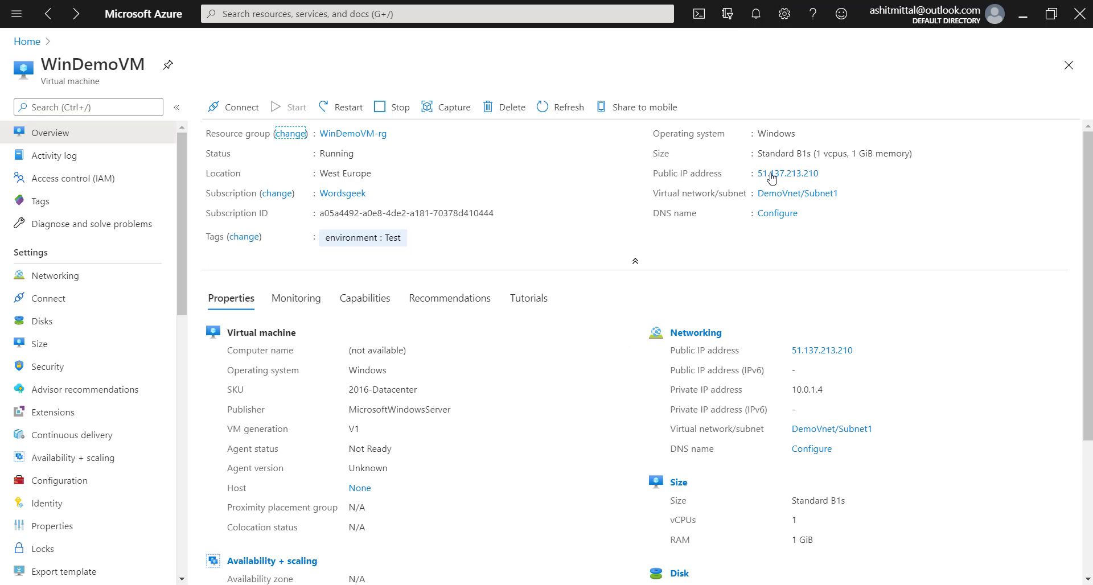
mouse_move(781, 177)
- Examine WinDemoVM's inbound port rules and the details of the default-allow-rdp rule, leaving the rule as it is
click(142, 276)
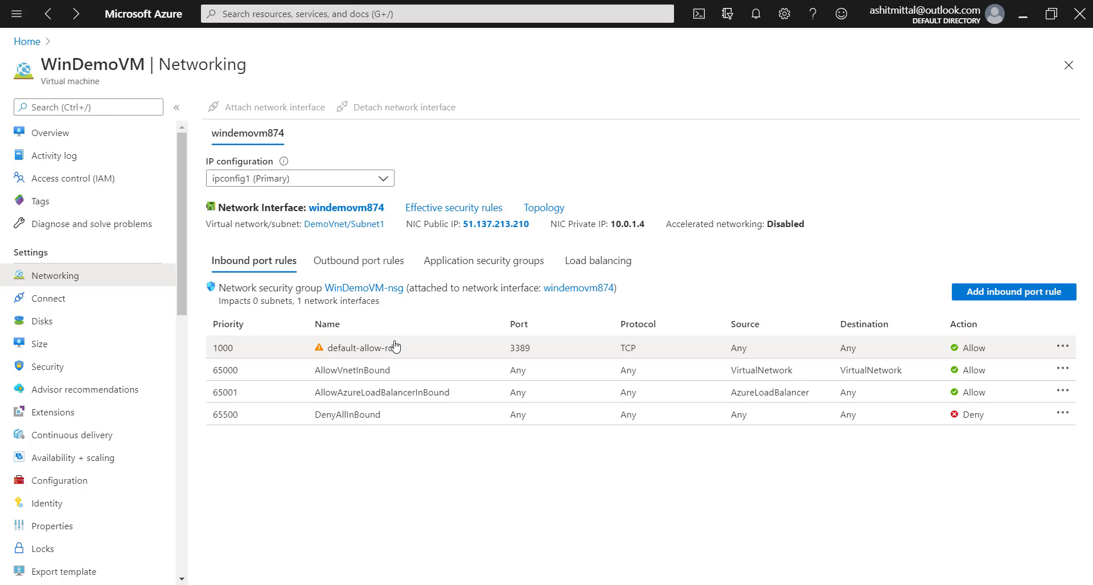
click(314, 264)
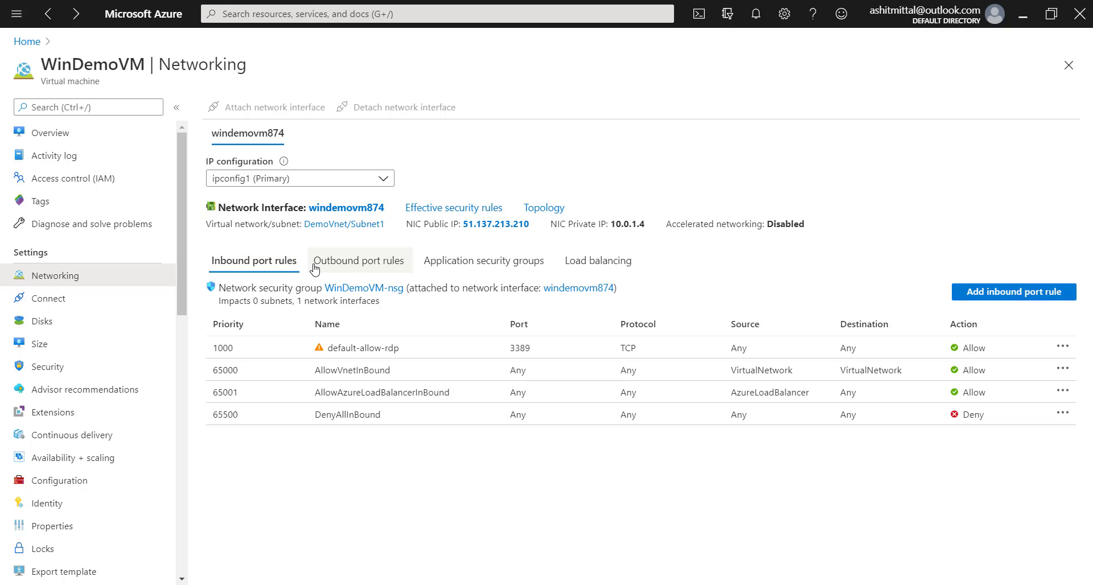
click(255, 262)
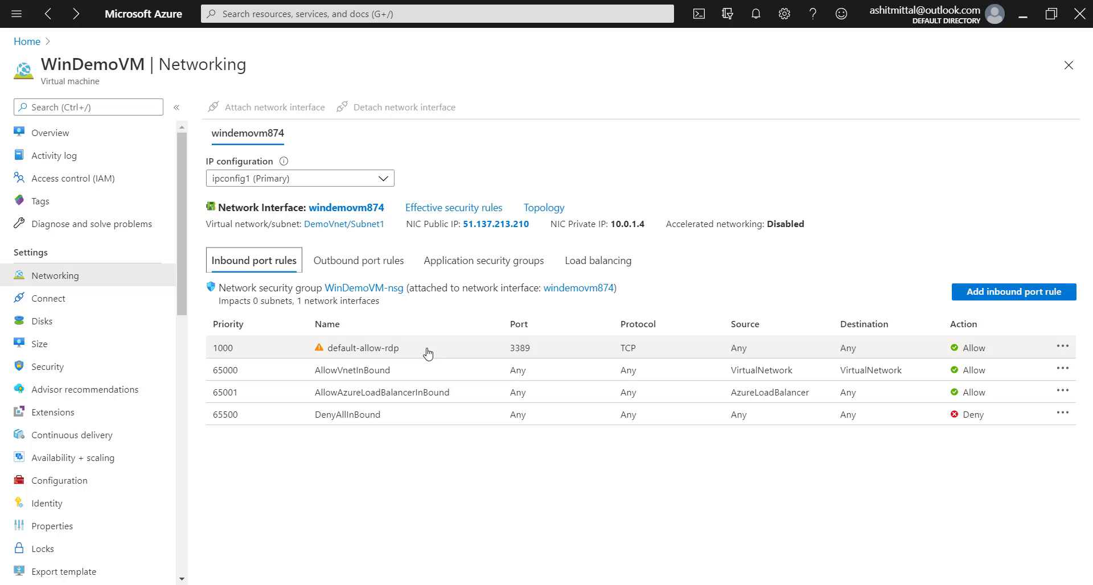
click(294, 354)
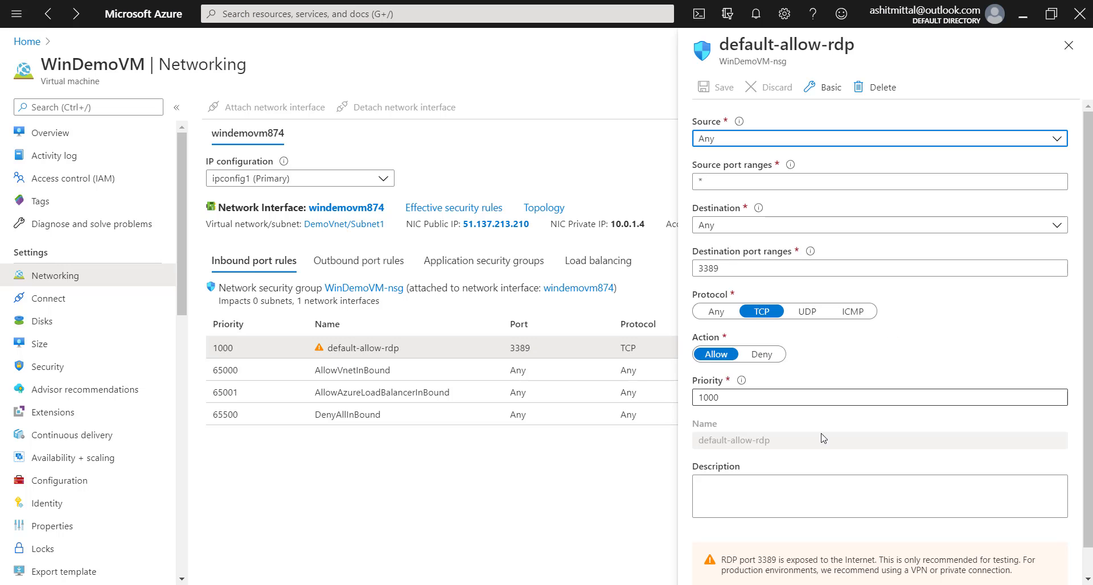
scroll(761, 439, down, 1)
scroll(761, 438, up, 1)
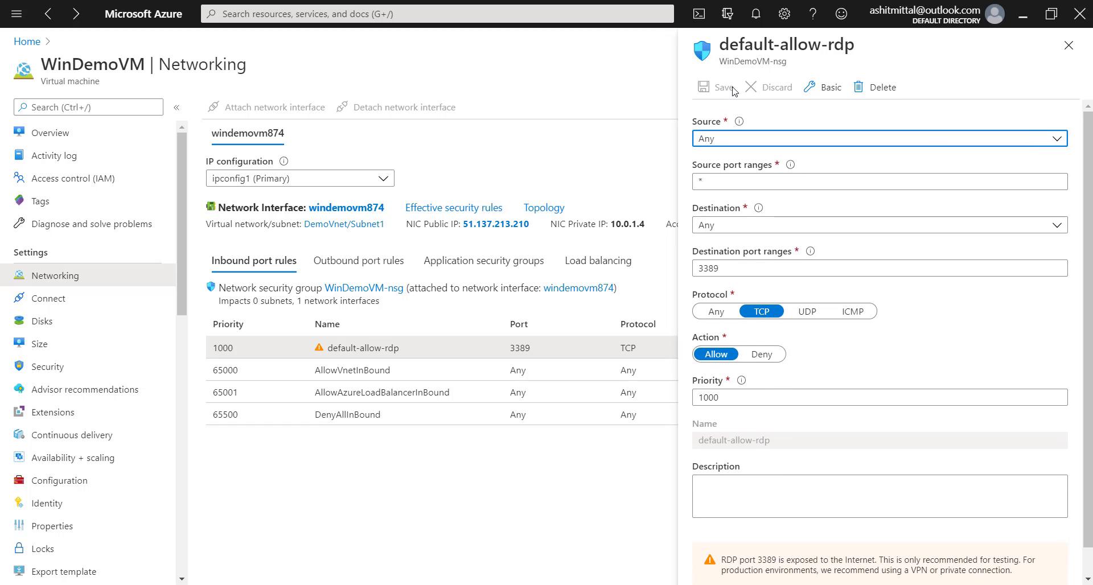
click(1069, 45)
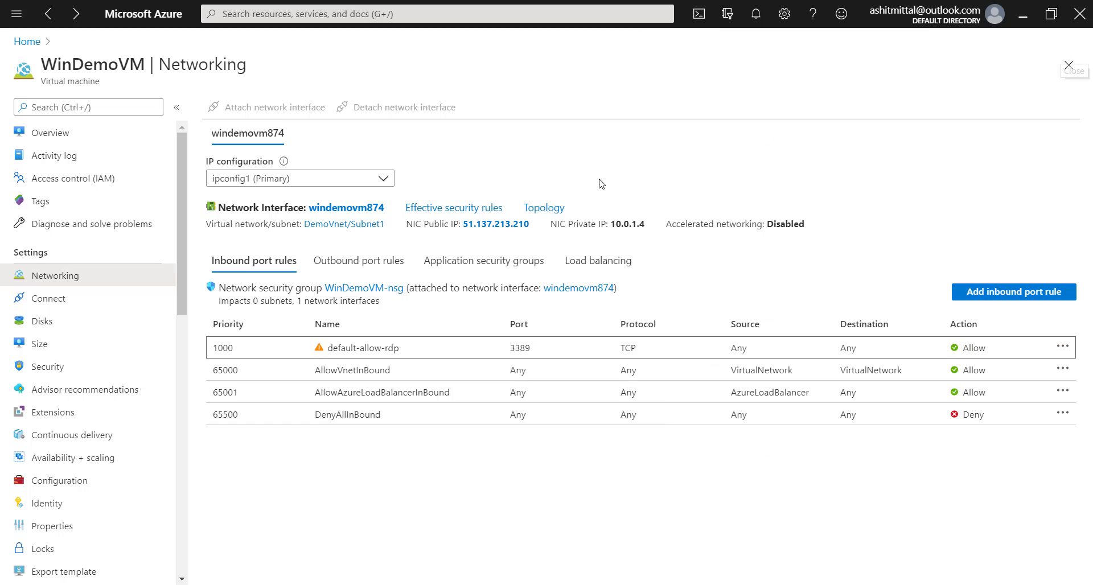
- Copy WinDemoVM's public IP address from its overview and enter it as the computer in Remote Desktop Connection
click(117, 132)
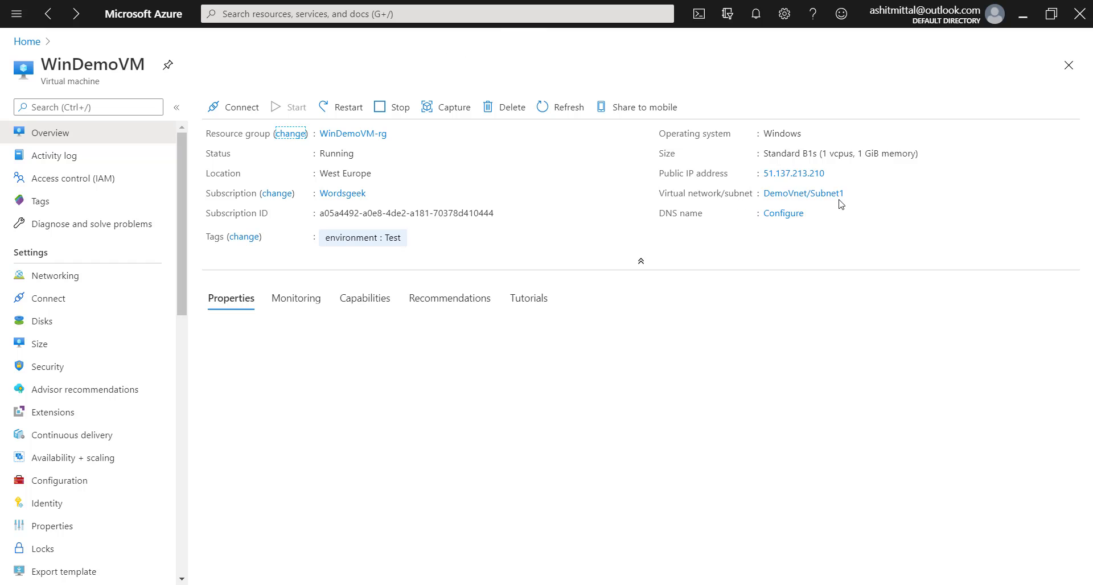
click(827, 174)
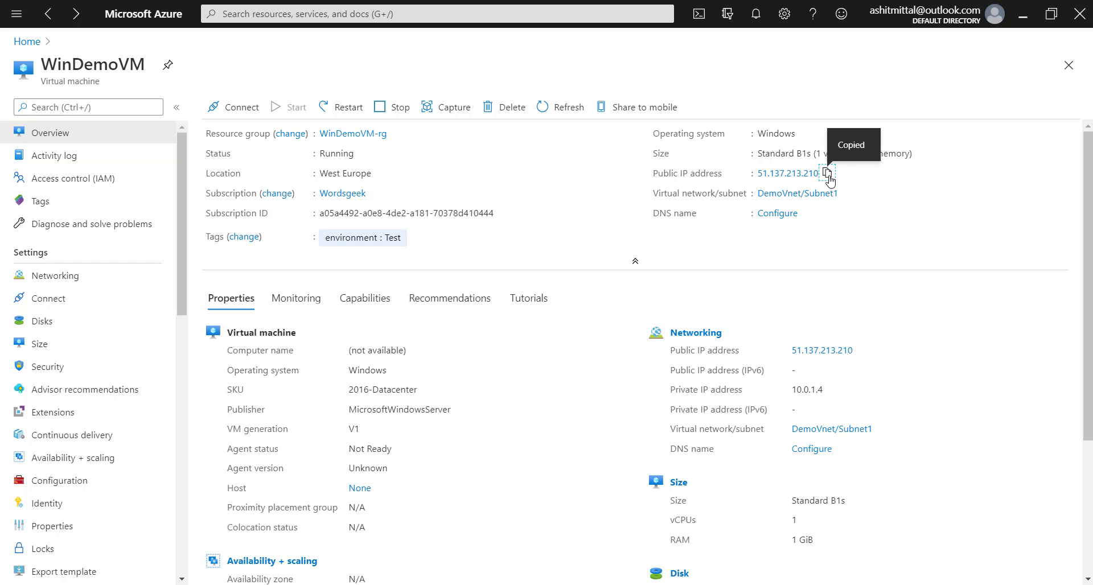
key(super+r)
text(mstsc)
key(Return)
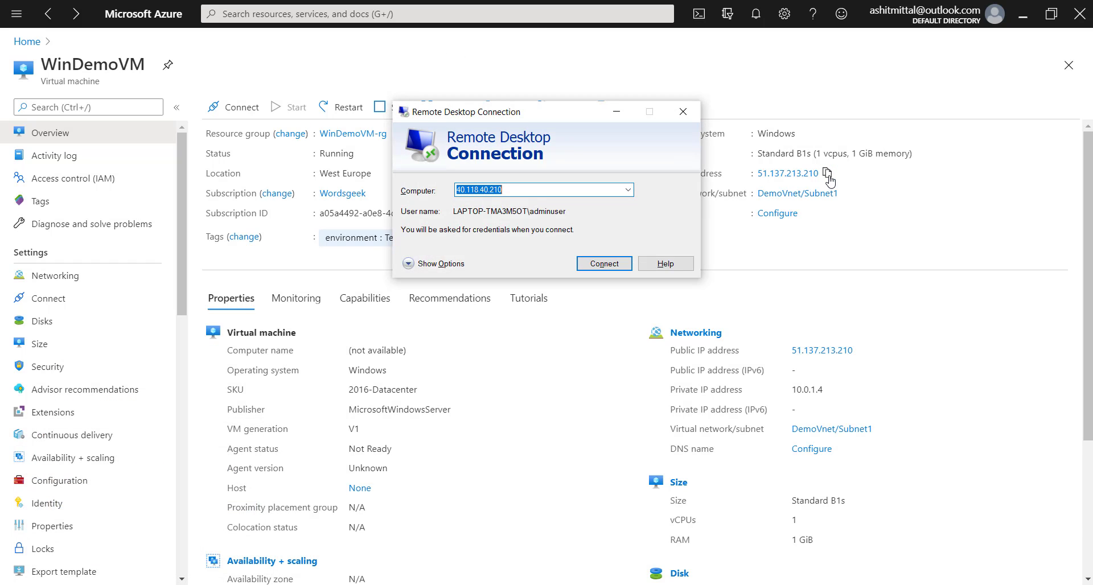
key(ctrl+v)
- Show the additional connection options, set the user name to .\adminuser, and start the remote connection
click(408, 264)
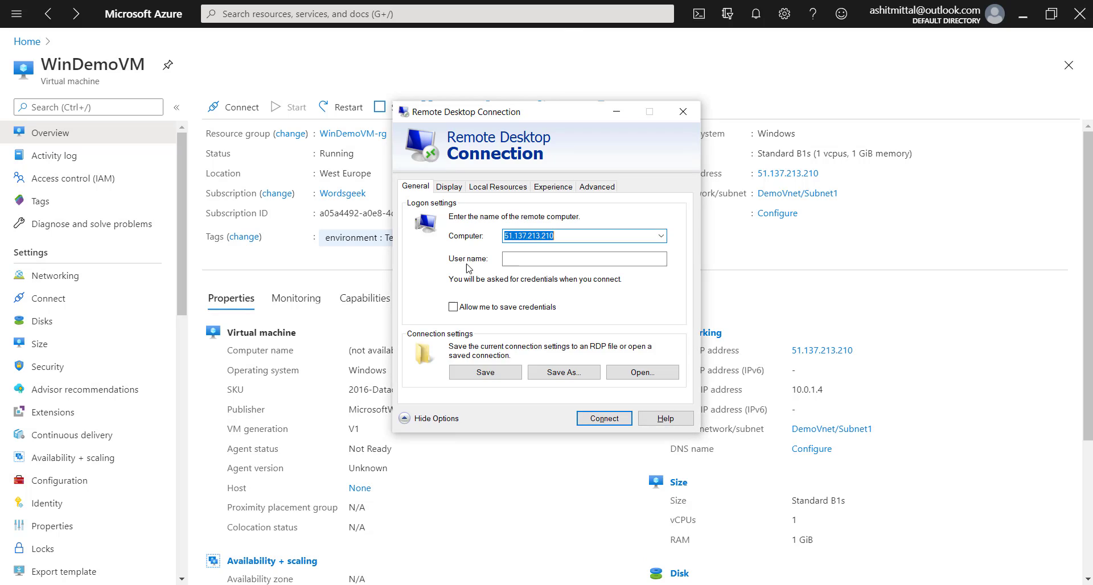
click(519, 259)
text(.\adminu)
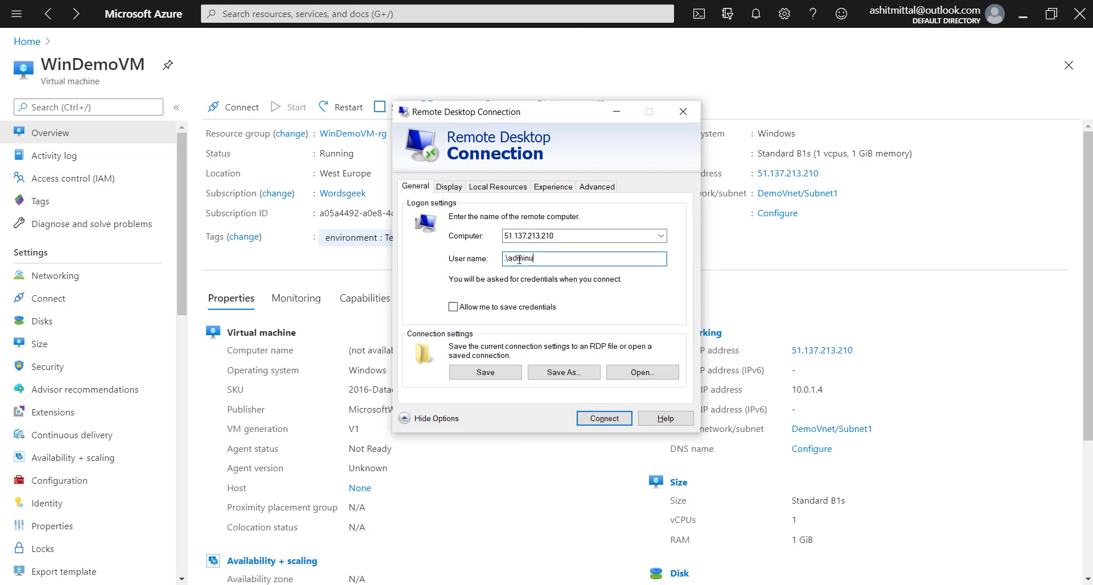
text(ser)
click(601, 423)
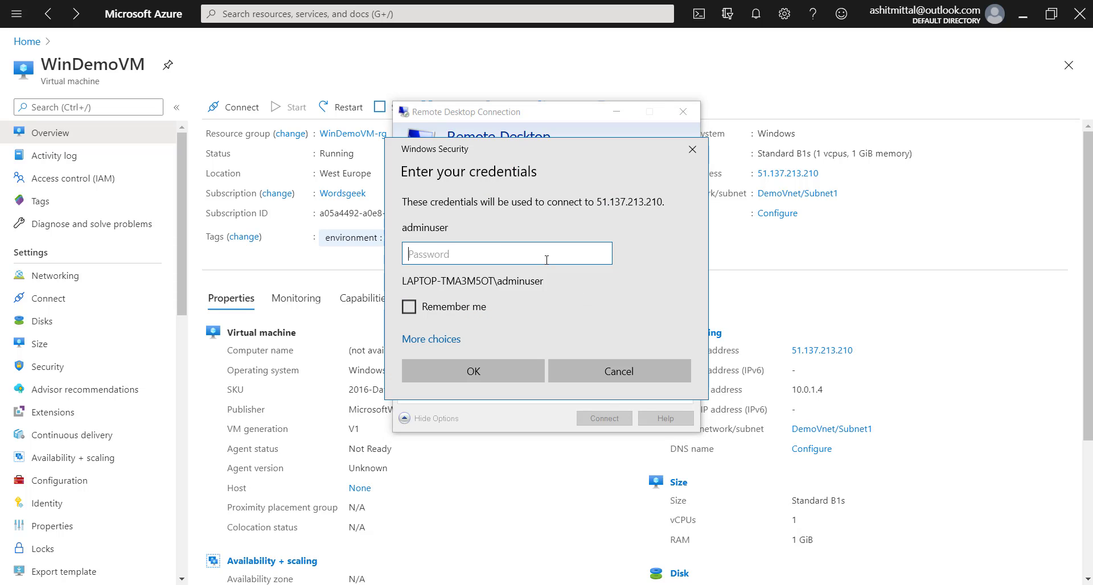
- Enter the account password, choose to remember the credentials, and submit them
text(•••••••••••••)
click(465, 303)
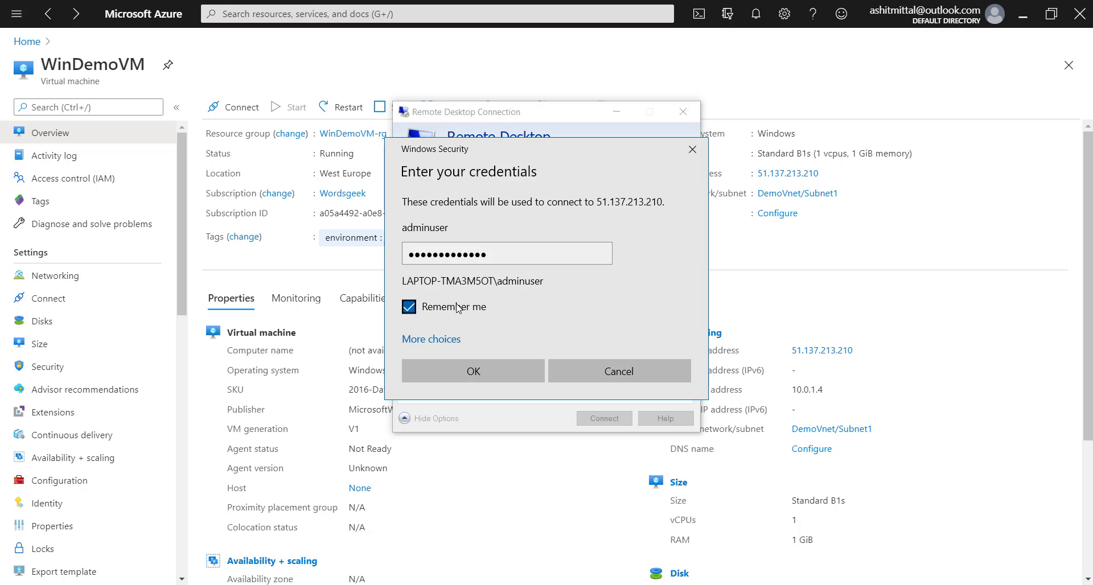
click(464, 369)
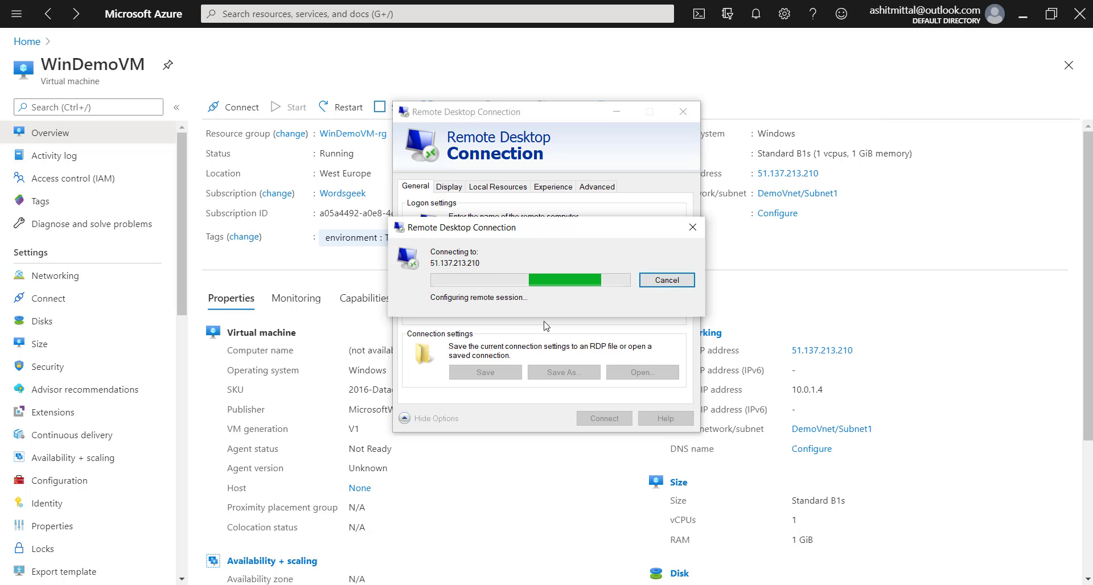